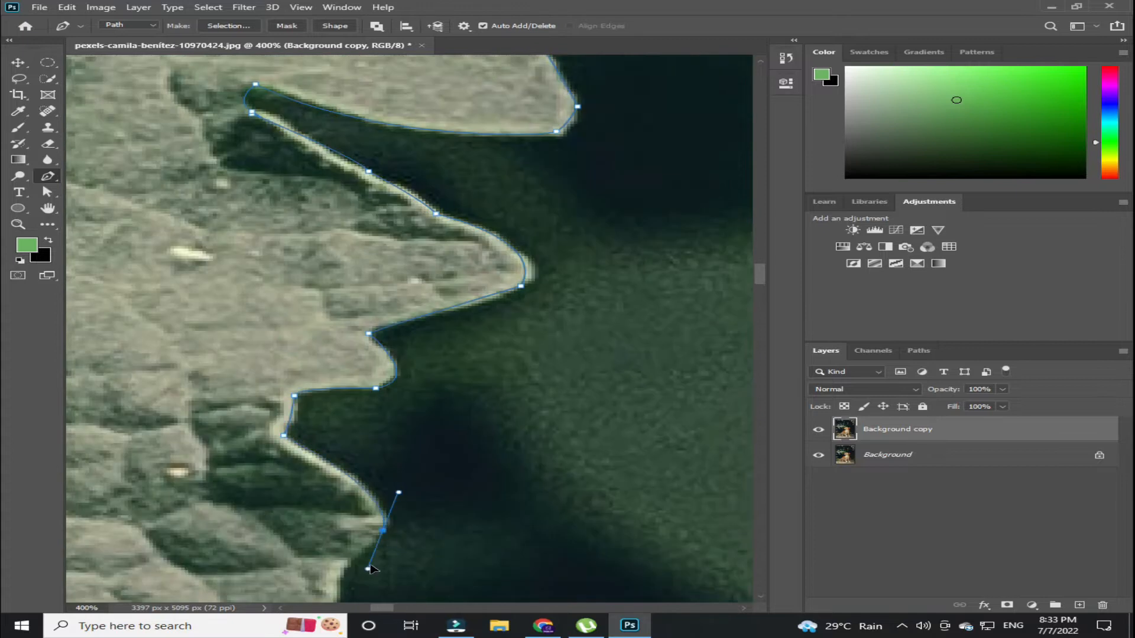
- Trace the pale leaf's jagged outer edge with the Pen tool, placing anchor points and curved segments
{"action": "left_click", "coordinate": [316, 441]}
{"action": "left_click_drag", "start_coordinate": [317, 441], "coordinate": [564, 440]}
{"action": "left_click_drag", "start_coordinate": [384, 362], "coordinate": [389, 298]}
{"action": "left_click", "coordinate": [425, 413]}
{"action": "left_click_drag", "start_coordinate": [317, 220], "coordinate": [304, 152]}
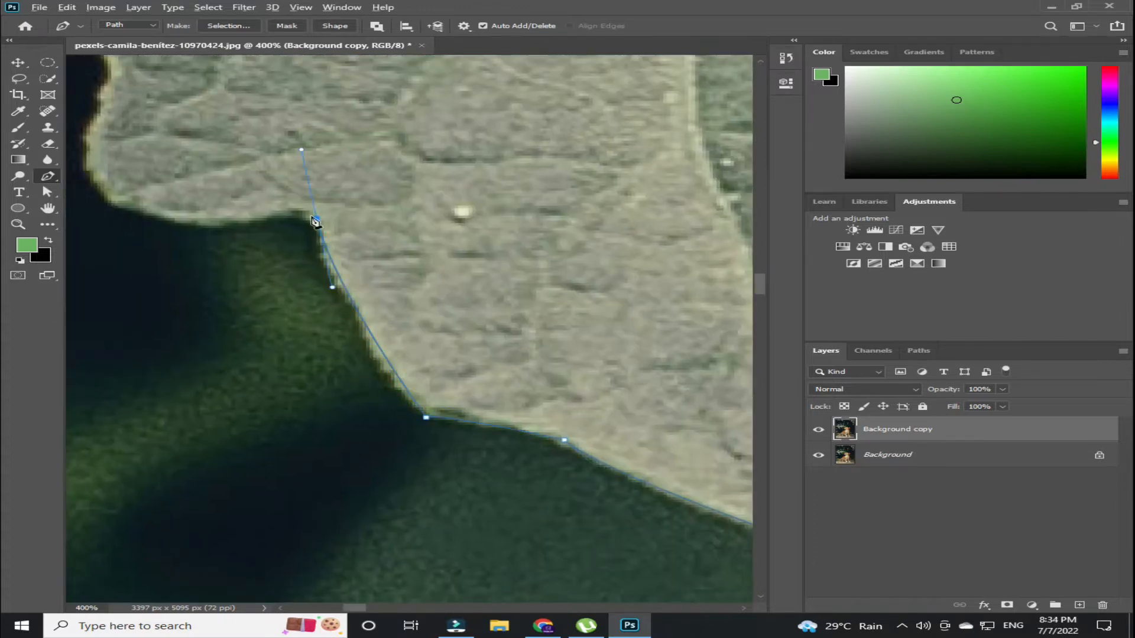
{"action": "left_click", "coordinate": [259, 215]}
{"action": "left_click", "coordinate": [156, 214]}
{"action": "left_click_drag", "start_coordinate": [170, 231], "coordinate": [405, 362]}
{"action": "left_click", "coordinate": [331, 301]}
{"action": "left_click_drag", "start_coordinate": [334, 212], "coordinate": [344, 177]}
{"action": "left_click_drag", "start_coordinate": [421, 234], "coordinate": [395, 237]}
{"action": "left_click_drag", "start_coordinate": [248, 248], "coordinate": [399, 293]}
{"action": "left_click", "coordinate": [180, 243]}
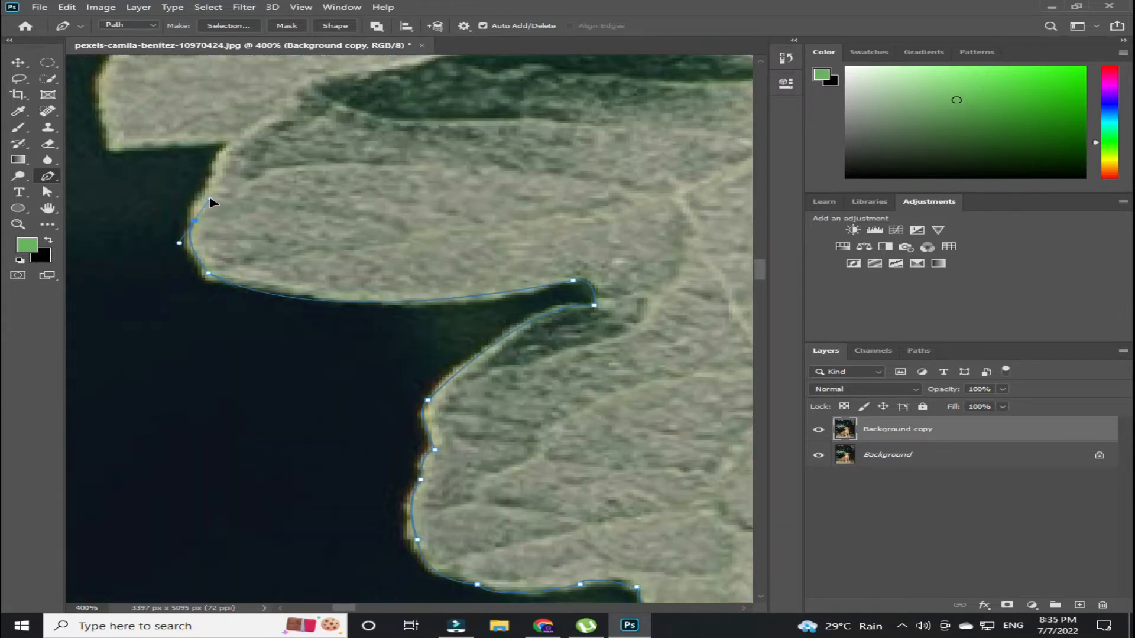
{"action": "left_click_drag", "start_coordinate": [266, 177], "coordinate": [387, 531]}
{"action": "left_click", "coordinate": [334, 464]}
{"action": "left_click_drag", "start_coordinate": [218, 463], "coordinate": [198, 387]}
{"action": "left_click", "coordinate": [299, 321]}
{"action": "scroll", "coordinate": [379, 378], "scroll_direction": "down", "scroll_amount": 1}
{"action": "left_click_drag", "start_coordinate": [379, 378], "coordinate": [348, 365]}
{"action": "left_click", "coordinate": [378, 379], "text": "alt"}
{"action": "scroll", "coordinate": [379, 379], "scroll_direction": "down", "scroll_amount": 1}
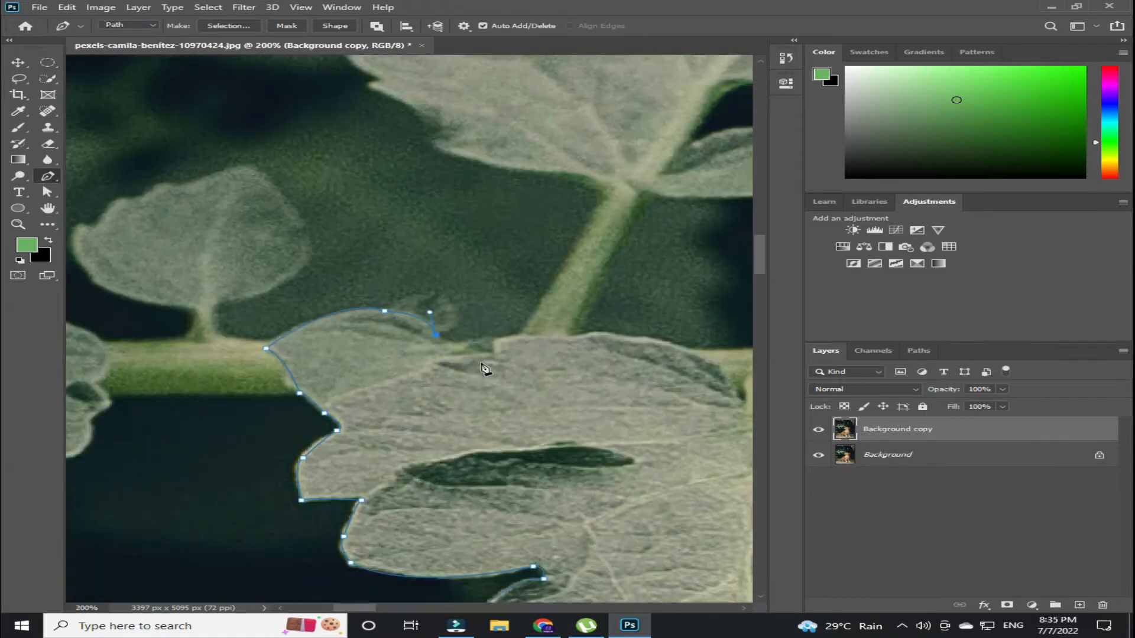
- Extend the pen path around the next leaflet and along its serrated lobes
{"action": "left_click", "coordinate": [611, 188]}
{"action": "left_click_drag", "start_coordinate": [536, 219], "coordinate": [501, 220]}
{"action": "left_click", "coordinate": [458, 224]}
{"action": "left_click", "coordinate": [416, 207]}
{"action": "left_click_drag", "start_coordinate": [377, 148], "coordinate": [358, 133]}
{"action": "left_click", "coordinate": [386, 120]}
{"action": "left_click_drag", "start_coordinate": [428, 129], "coordinate": [320, 289]}
{"action": "left_click", "coordinate": [437, 235]}
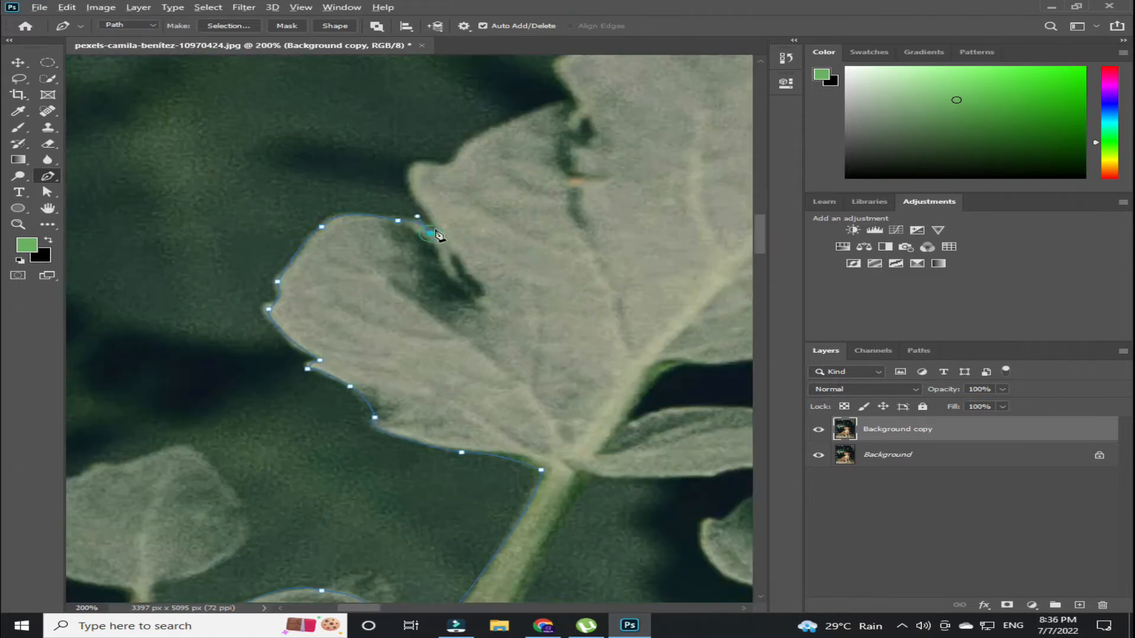
{"action": "left_click_drag", "start_coordinate": [444, 171], "coordinate": [363, 279]}
{"action": "left_click_drag", "start_coordinate": [484, 210], "coordinate": [500, 208]}
{"action": "left_click", "coordinate": [484, 172]}
{"action": "mouse_move", "coordinate": [527, 111]}
{"action": "left_mouse_down"}
{"action": "mouse_move", "coordinate": [540, 119]}
{"action": "mouse_move", "coordinate": [283, 178]}
{"action": "left_mouse_up"}
{"action": "left_click_drag", "start_coordinate": [368, 203], "coordinate": [387, 208]}
{"action": "left_click_drag", "start_coordinate": [554, 200], "coordinate": [582, 210]}
{"action": "mouse_move", "coordinate": [577, 223]}
{"action": "left_mouse_down"}
{"action": "mouse_move", "coordinate": [527, 246]}
{"action": "mouse_move", "coordinate": [491, 241]}
{"action": "left_mouse_up"}
{"action": "left_click", "coordinate": [530, 257]}
{"action": "mouse_move", "coordinate": [543, 284]}
{"action": "left_mouse_down"}
{"action": "mouse_move", "coordinate": [512, 300]}
{"action": "mouse_move", "coordinate": [509, 326]}
{"action": "left_mouse_up"}
{"action": "left_click", "coordinate": [504, 330]}
{"action": "left_click_drag", "start_coordinate": [544, 368], "coordinate": [520, 388]}
{"action": "left_click_drag", "start_coordinate": [510, 437], "coordinate": [513, 455]}
{"action": "left_click", "coordinate": [490, 457]}
{"action": "left_click_drag", "start_coordinate": [490, 457], "coordinate": [528, 407]}
{"action": "left_click", "coordinate": [437, 430]}
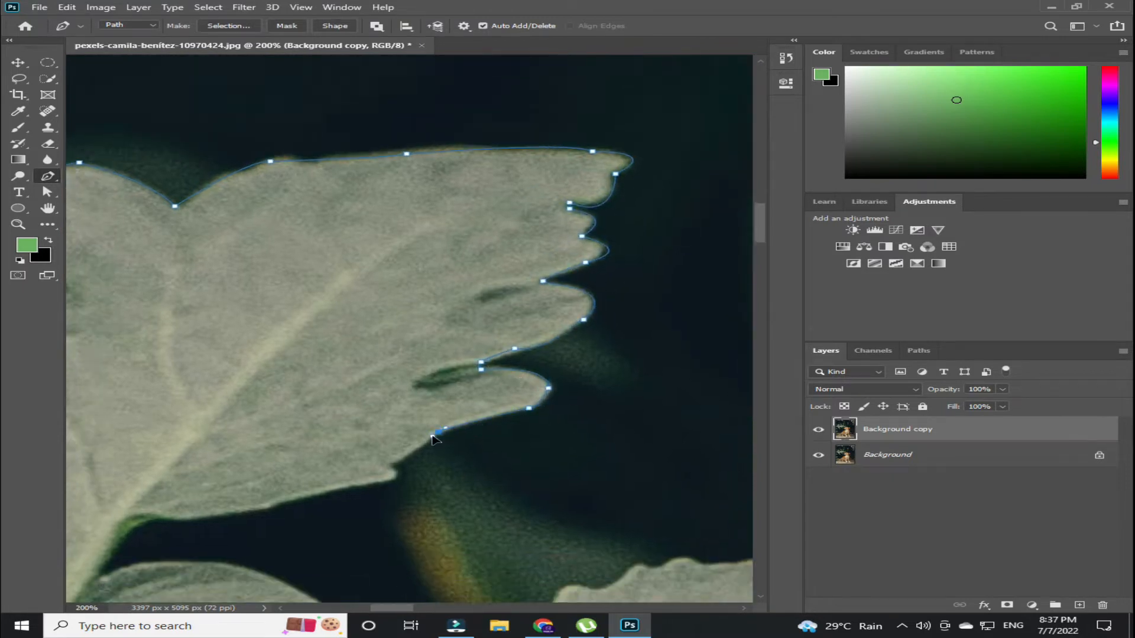
- Continue the pen path along the lower leaflets and the stem junctions
{"action": "left_click", "coordinate": [391, 464]}
{"action": "left_click_drag", "start_coordinate": [390, 478], "coordinate": [379, 482]}
{"action": "left_click_drag", "start_coordinate": [390, 478], "coordinate": [434, 442]}
{"action": "left_click_drag", "start_coordinate": [313, 470], "coordinate": [287, 482]}
{"action": "left_click", "coordinate": [407, 511], "text": "alt"}
{"action": "left_click_drag", "start_coordinate": [309, 531], "coordinate": [287, 533]}
{"action": "left_click", "coordinate": [276, 538]}
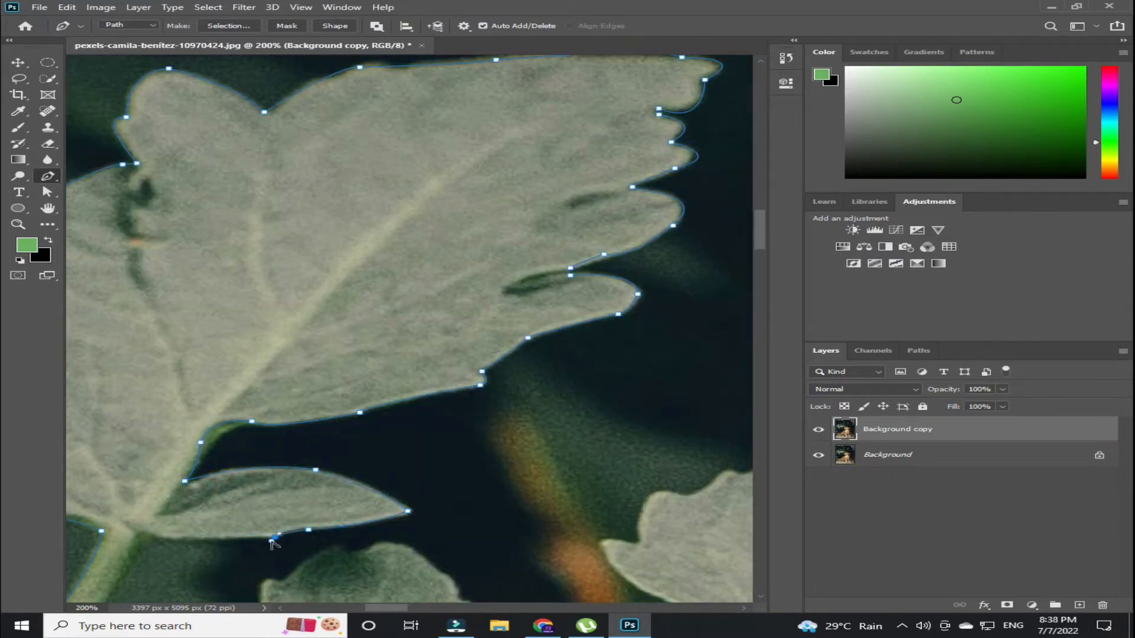
{"action": "left_click", "coordinate": [189, 537]}
{"action": "left_click_drag", "start_coordinate": [148, 532], "coordinate": [262, 416]}
{"action": "left_click_drag", "start_coordinate": [194, 555], "coordinate": [133, 440]}
{"action": "left_click", "coordinate": [351, 411]}
{"action": "left_click_drag", "start_coordinate": [498, 344], "coordinate": [505, 346]}
{"action": "left_click", "coordinate": [520, 375]}
{"action": "left_click", "coordinate": [489, 416]}
{"action": "left_click", "coordinate": [405, 435]}
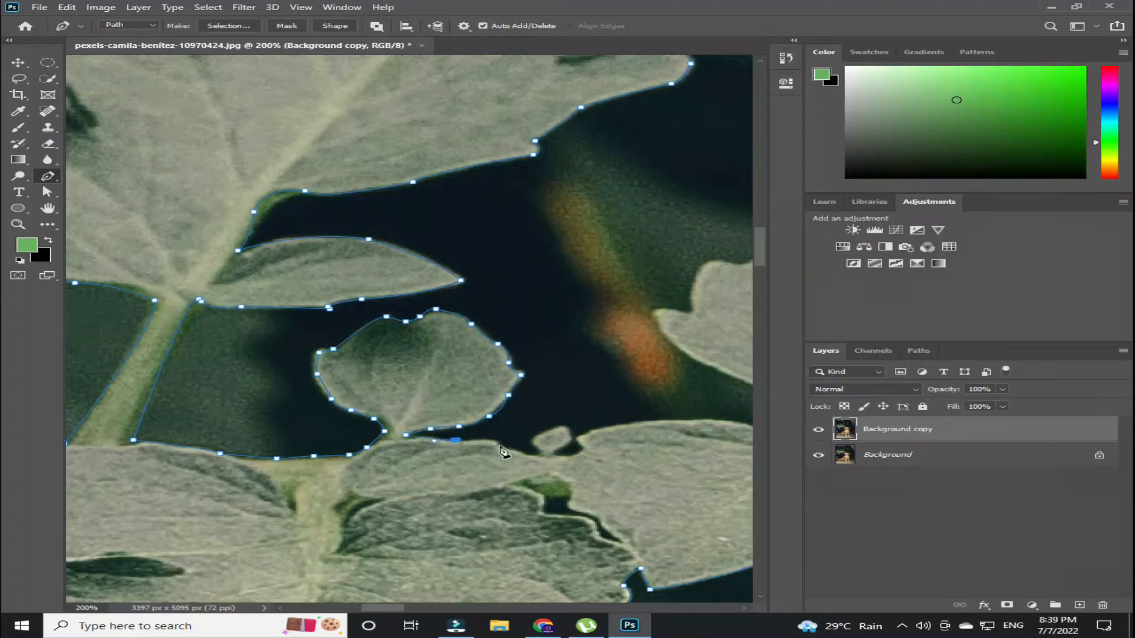
- Trace the remaining small leaflets and close the path back at its starting point
{"action": "left_click", "coordinate": [530, 456]}
{"action": "left_click_drag", "start_coordinate": [644, 407], "coordinate": [394, 445]}
{"action": "left_click_drag", "start_coordinate": [522, 486], "coordinate": [528, 516]}
{"action": "left_click_drag", "start_coordinate": [440, 387], "coordinate": [418, 362]}
{"action": "left_click", "coordinate": [440, 387], "text": "alt"}
{"action": "left_click", "coordinate": [404, 349]}
{"action": "left_click", "coordinate": [445, 351]}
{"action": "left_click_drag", "start_coordinate": [461, 302], "coordinate": [484, 308]}
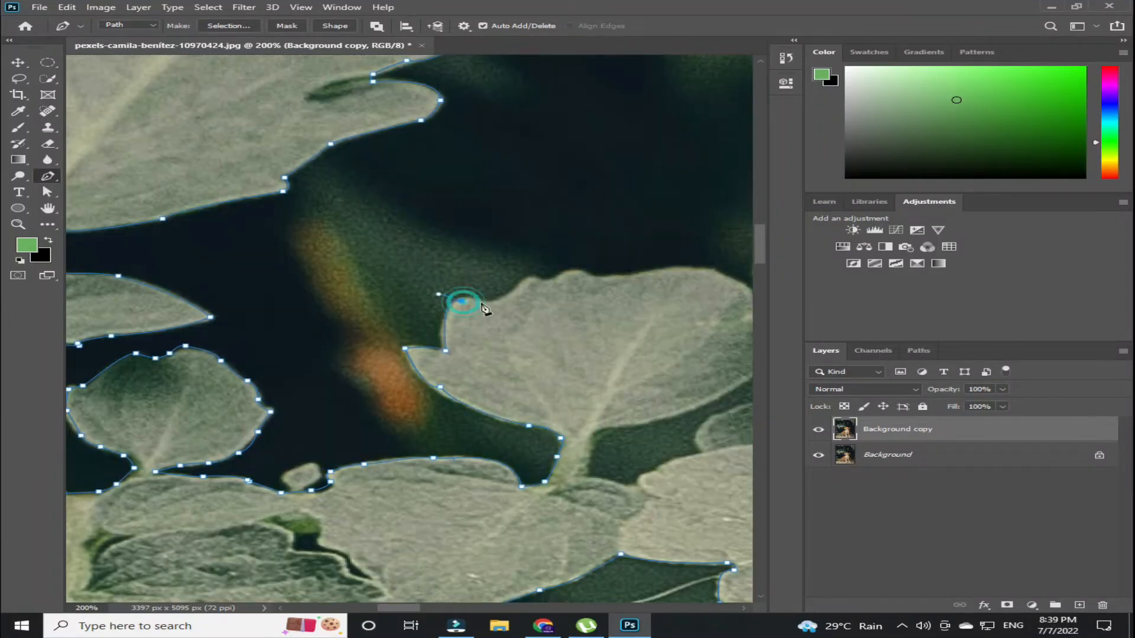
{"action": "left_click", "coordinate": [520, 288]}
{"action": "left_click", "coordinate": [583, 272]}
{"action": "left_click", "coordinate": [585, 291]}
{"action": "left_click_drag", "start_coordinate": [622, 225], "coordinate": [627, 239]}
{"action": "left_click", "coordinate": [646, 241]}
{"action": "left_click_drag", "start_coordinate": [642, 178], "coordinate": [659, 175]}
{"action": "left_click_drag", "start_coordinate": [642, 180], "coordinate": [406, 284]}
{"action": "left_click_drag", "start_coordinate": [467, 253], "coordinate": [489, 253]}
{"action": "left_click", "coordinate": [544, 291]}
{"action": "left_click", "coordinate": [608, 260]}
{"action": "left_click_drag", "start_coordinate": [680, 263], "coordinate": [142, 280]}
{"action": "left_click", "coordinate": [306, 271]}
{"action": "left_click", "coordinate": [403, 289]}
{"action": "left_click", "coordinate": [364, 390]}
{"action": "left_click", "coordinate": [412, 419]}
{"action": "left_click", "coordinate": [458, 442]}
{"action": "left_click", "coordinate": [507, 425]}
{"action": "left_click_drag", "start_coordinate": [700, 408], "coordinate": [438, 375]}
{"action": "left_click", "coordinate": [483, 379]}
{"action": "left_click", "coordinate": [406, 457]}
{"action": "left_click", "coordinate": [538, 424]}
{"action": "left_click", "coordinate": [610, 441]}
{"action": "left_click_drag", "start_coordinate": [680, 461], "coordinate": [340, 325]}
{"action": "left_click", "coordinate": [300, 359]}
{"action": "left_click", "coordinate": [389, 361]}
{"action": "left_click_drag", "start_coordinate": [438, 392], "coordinate": [420, 425]}
{"action": "left_click", "coordinate": [410, 425]}
{"action": "left_click_drag", "start_coordinate": [501, 423], "coordinate": [515, 427]}
{"action": "left_click_drag", "start_coordinate": [471, 436], "coordinate": [271, 382]}
{"action": "left_click_drag", "start_coordinate": [406, 414], "coordinate": [266, 413]}
{"action": "left_click", "coordinate": [405, 413], "text": "alt"}
{"action": "left_click", "coordinate": [436, 434], "text": "alt"}
{"action": "left_click_drag", "start_coordinate": [380, 427], "coordinate": [401, 443]}
{"action": "left_click", "coordinate": [382, 428], "text": "alt"}
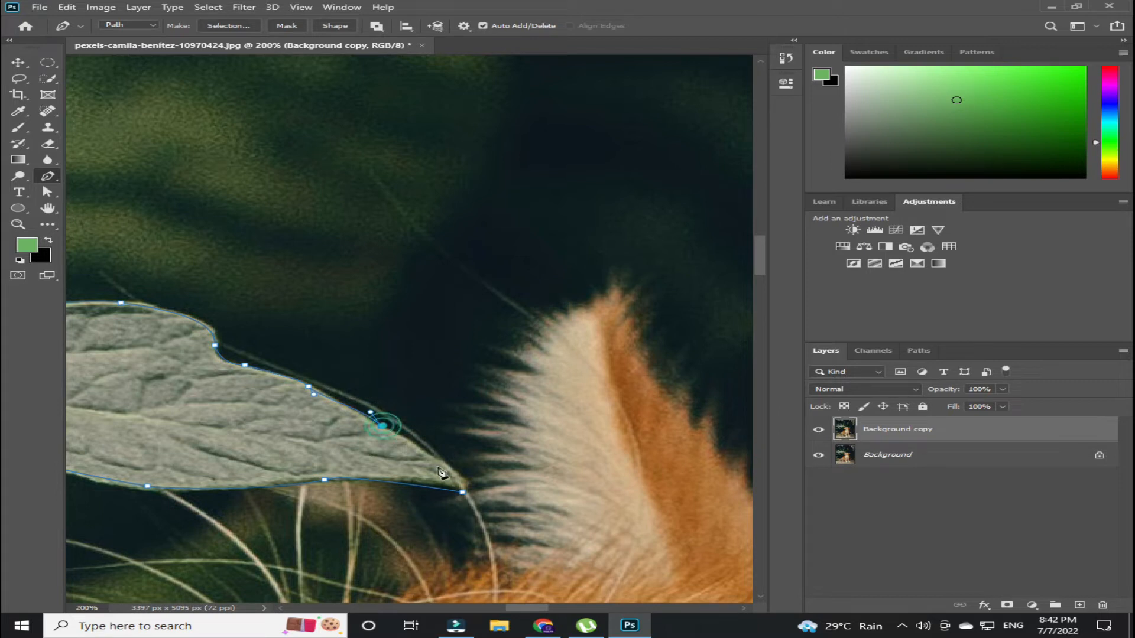
{"action": "left_click", "coordinate": [462, 491]}
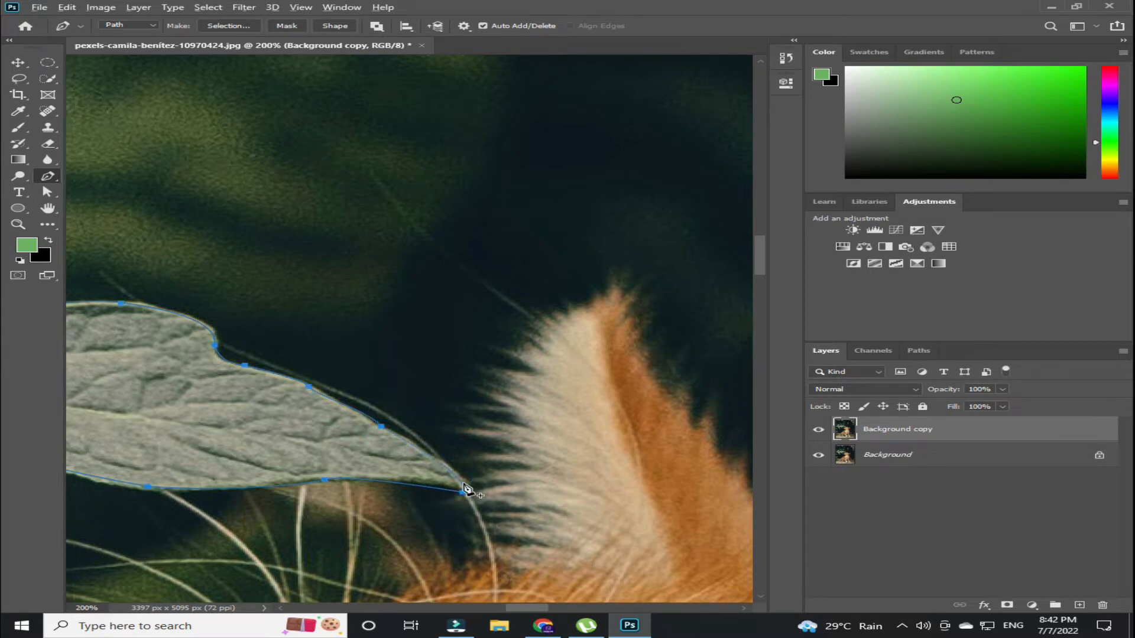
- Make a selection from the closed leaf path with a feather radius of 0 pixels
{"action": "key", "text": "ctrl+0"}
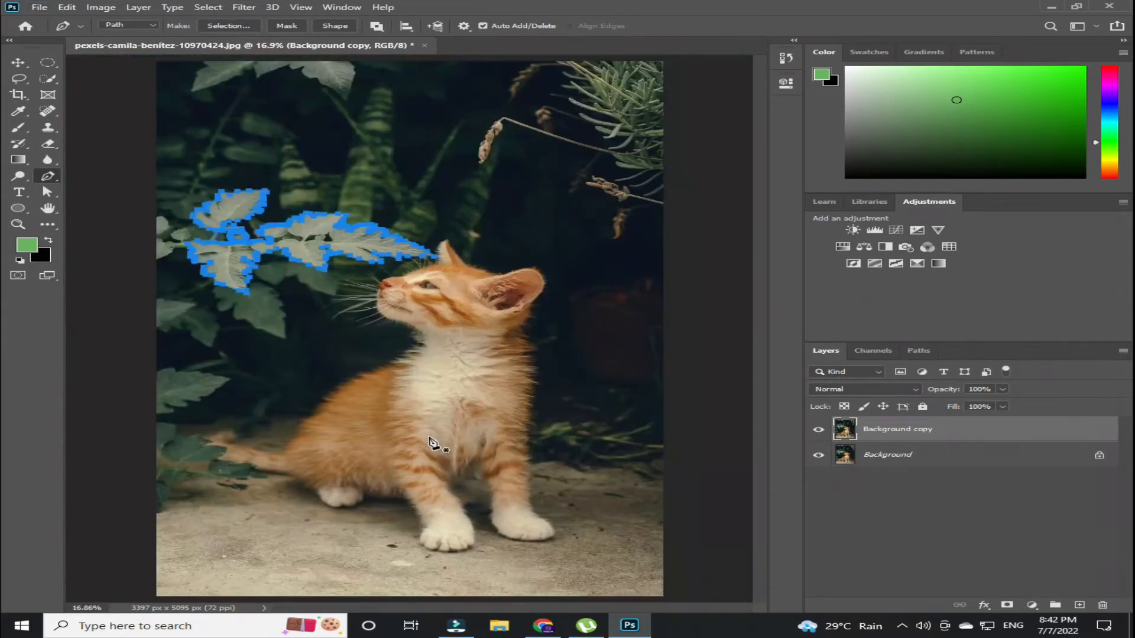
{"action": "right_click", "coordinate": [322, 239]}
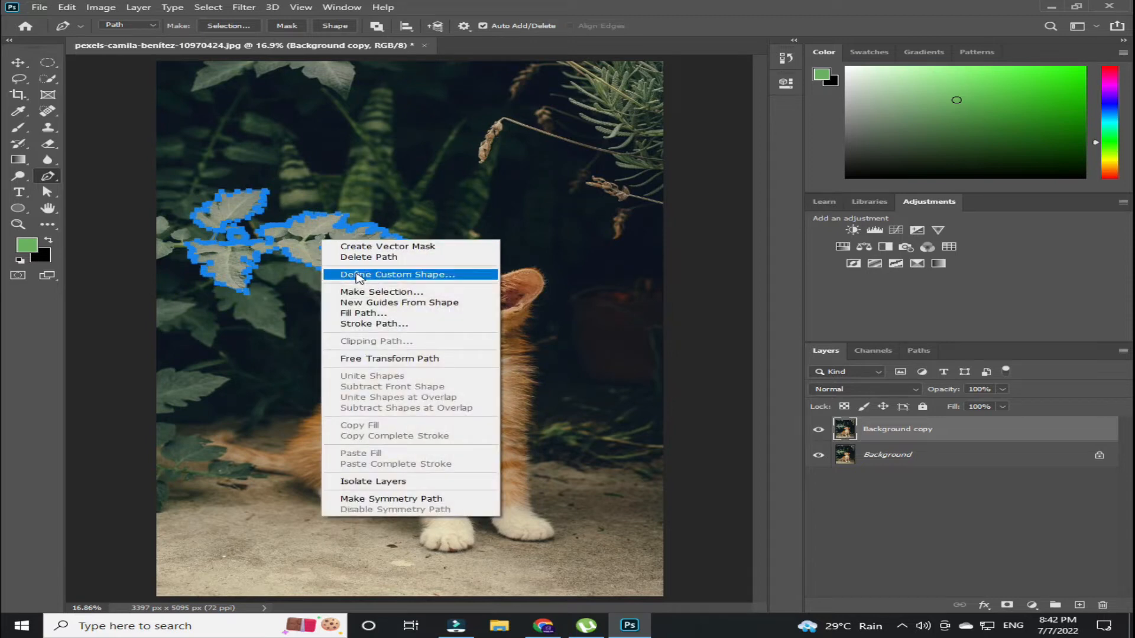
{"action": "left_click", "coordinate": [387, 292]}
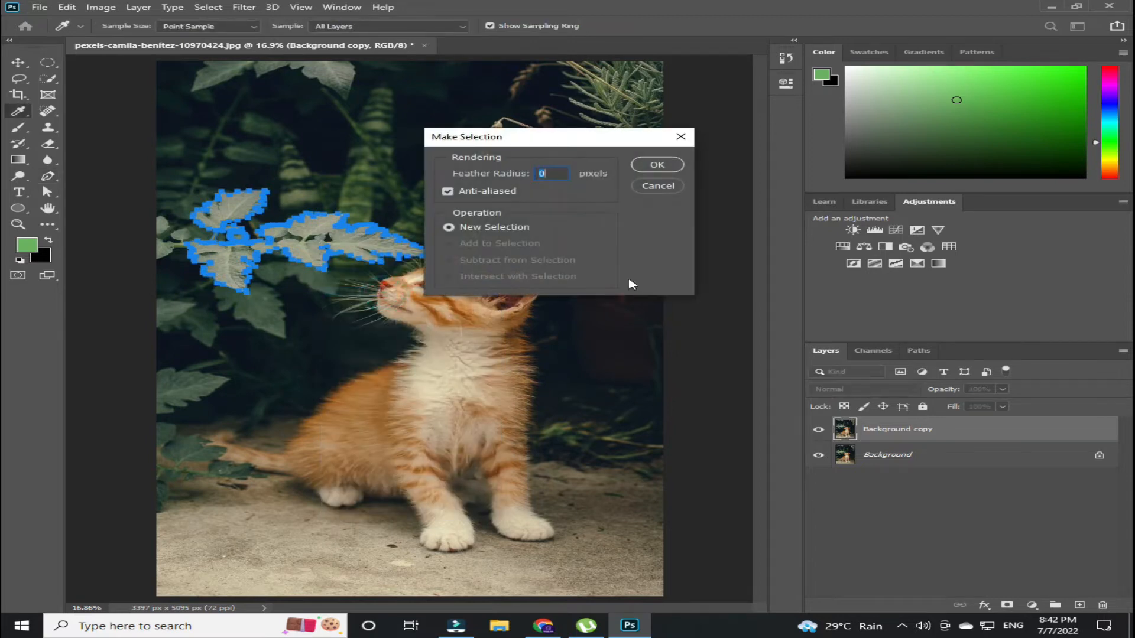
{"action": "left_click", "coordinate": [649, 164]}
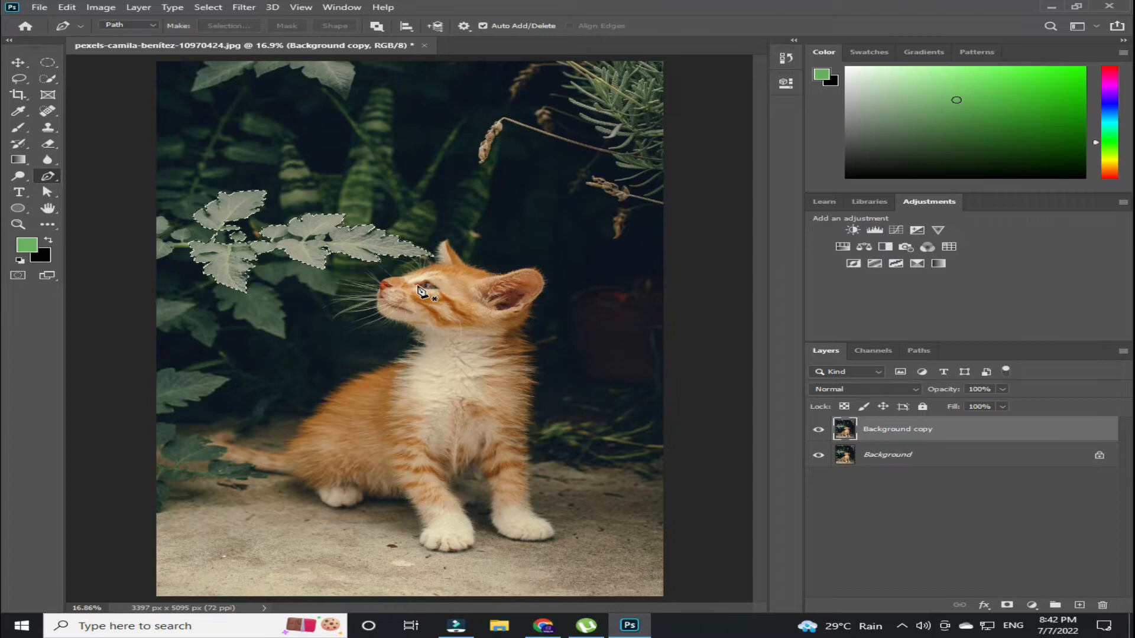
- Add a layer mask to the Background copy layer from the leaf selection
{"action": "key", "text": "v"}
{"action": "left_click", "coordinate": [1007, 603]}
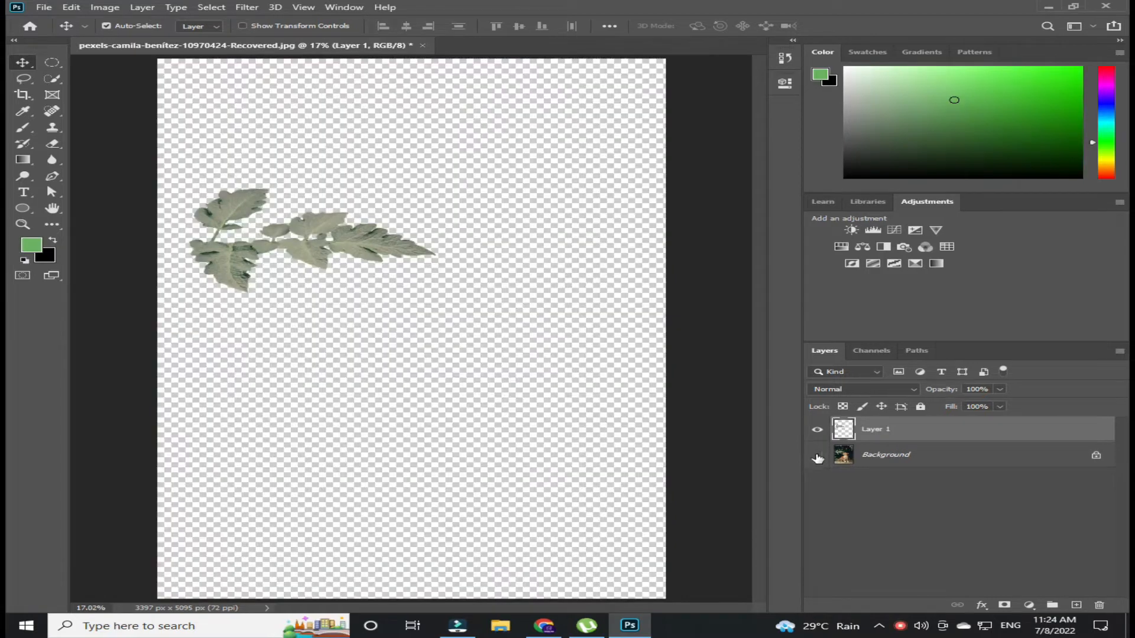
- Add a Color Lookup adjustment layer above Background using the Moonlight.3DL preset
{"action": "left_click", "coordinate": [817, 455]}
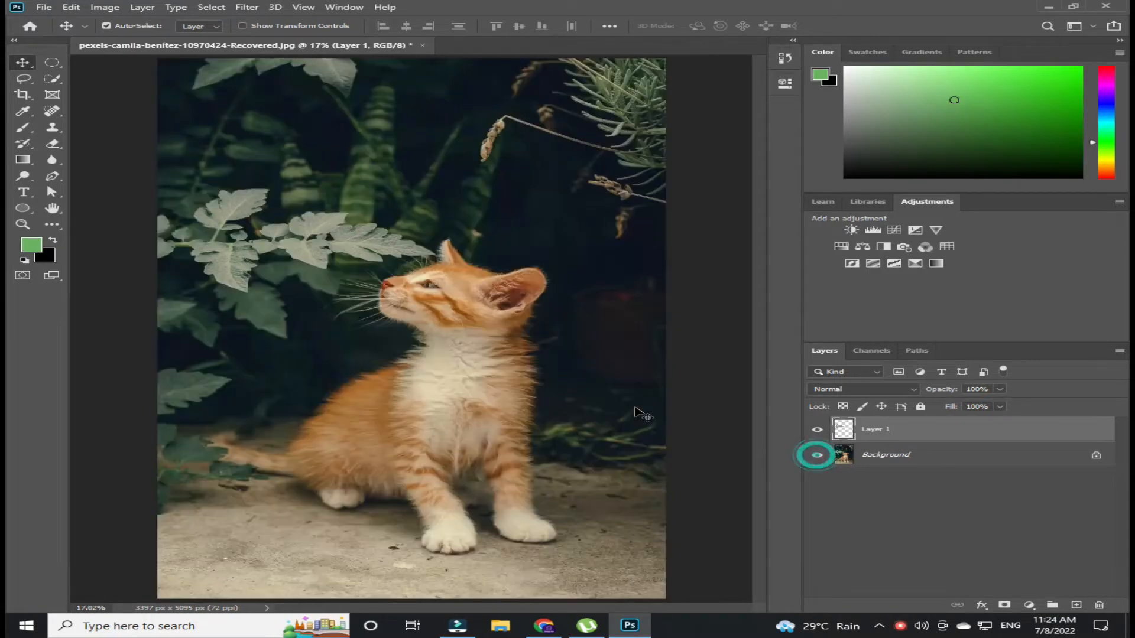
{"action": "left_click", "coordinate": [981, 459]}
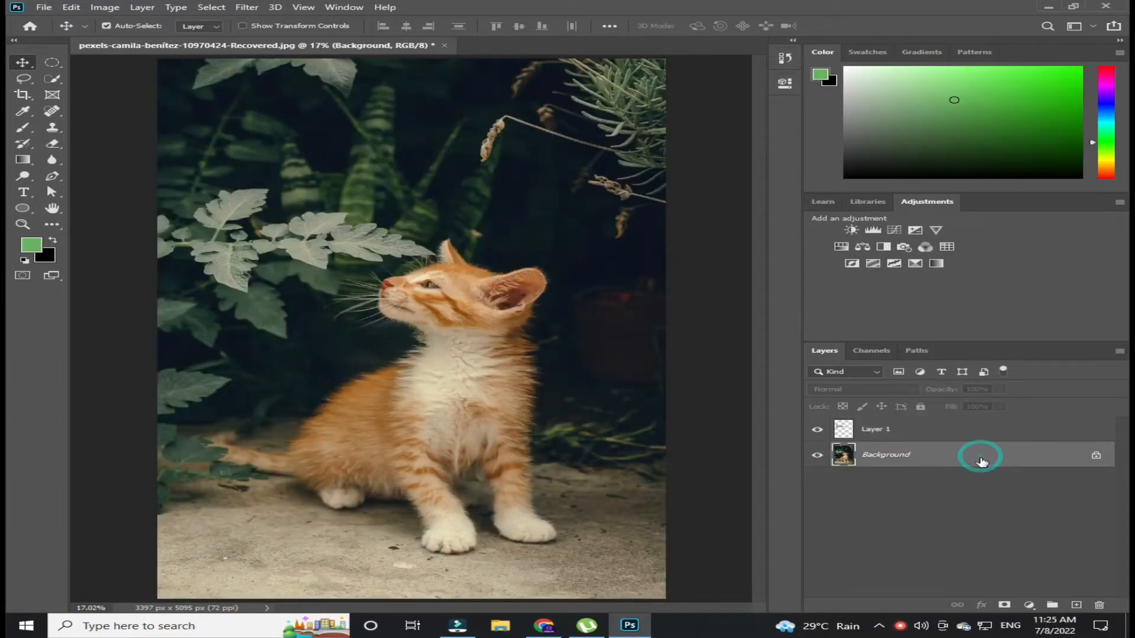
{"action": "left_click", "coordinate": [1029, 605]}
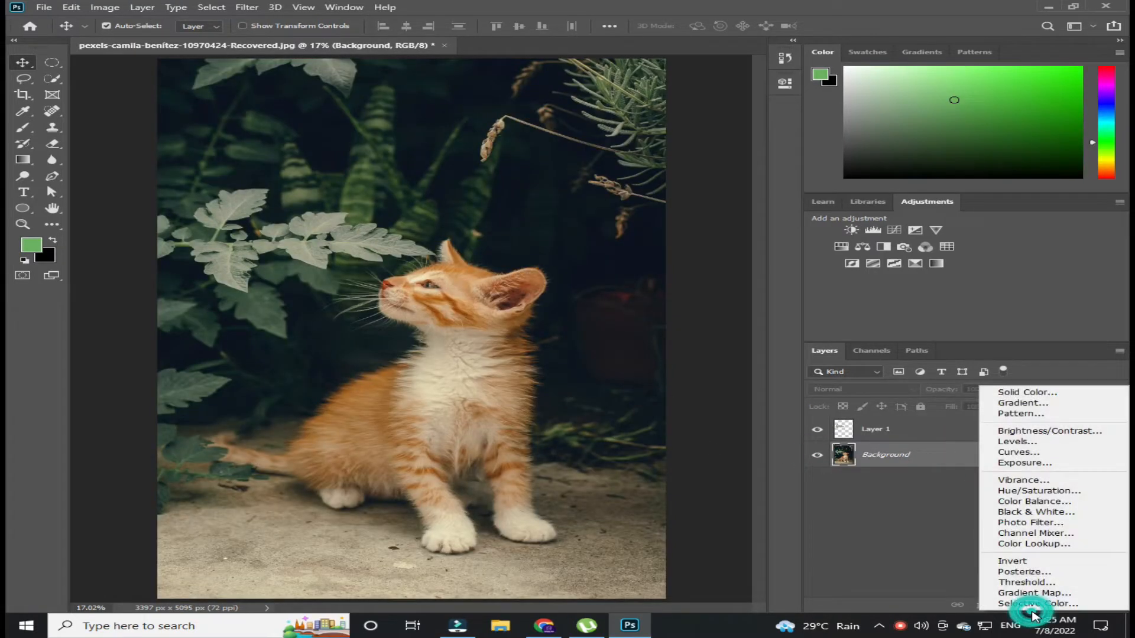
{"action": "left_click", "coordinate": [1056, 544]}
{"action": "left_click", "coordinate": [656, 121]}
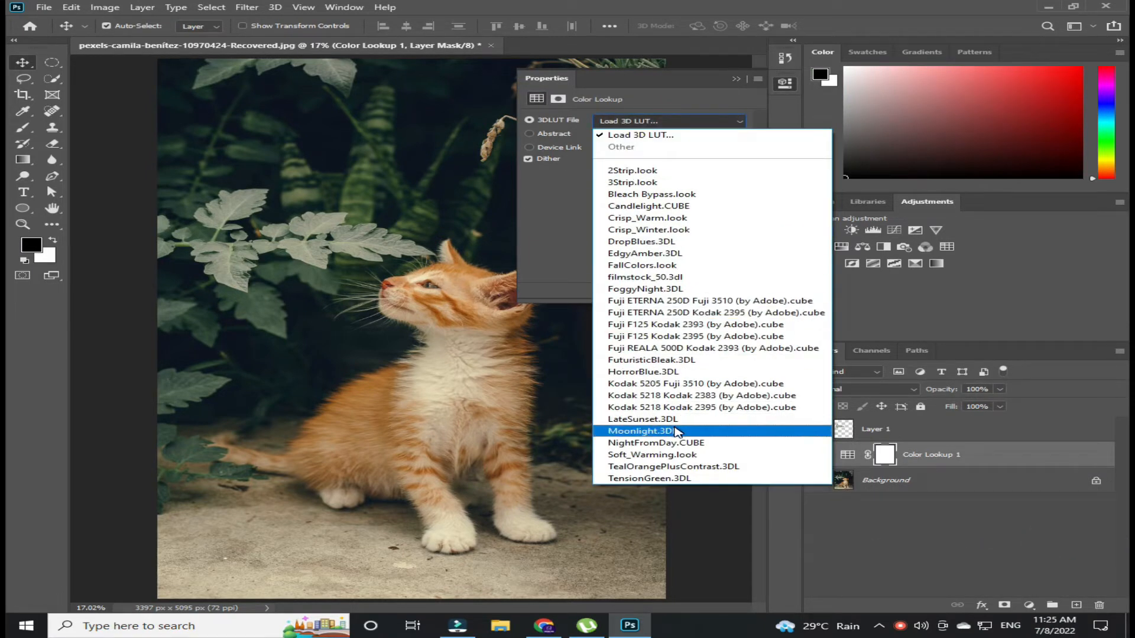
{"action": "left_click", "coordinate": [666, 434]}
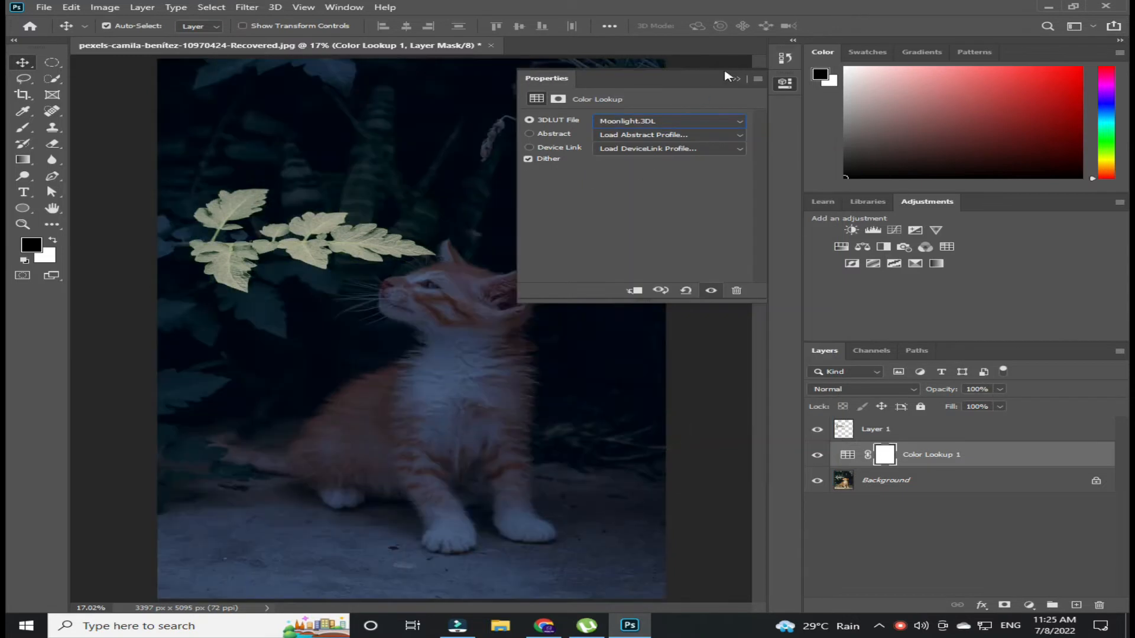
{"action": "left_click", "coordinate": [736, 79]}
- Duplicate Layer 1 and set the copy's blending mode to Linear Dodge (Add)
{"action": "left_click", "coordinate": [893, 431]}
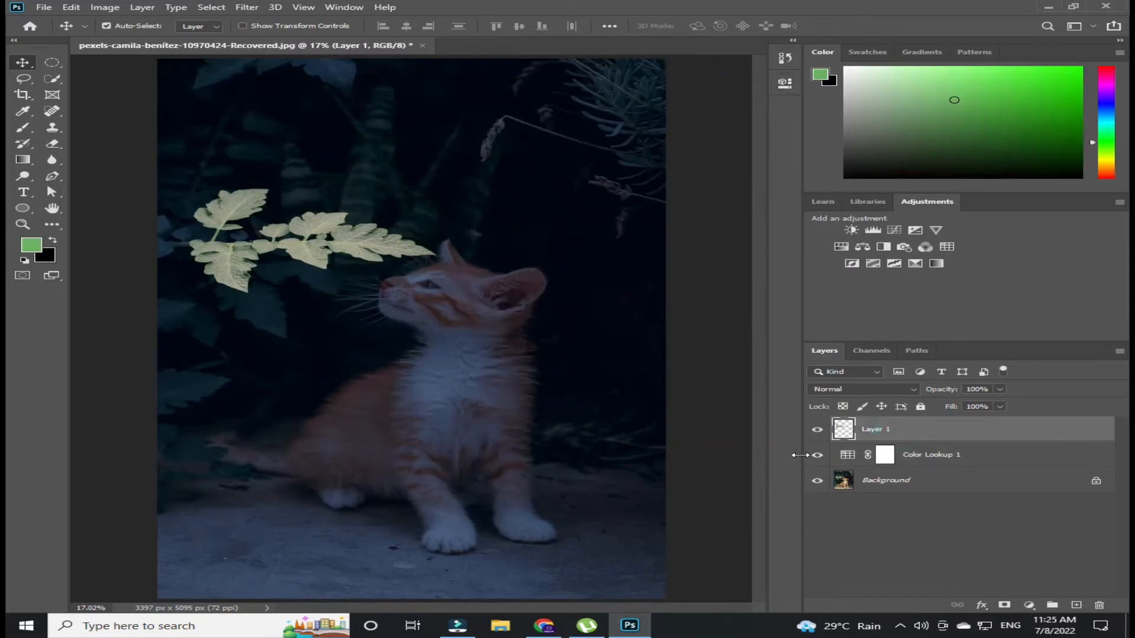
{"action": "left_click_drag", "start_coordinate": [972, 429], "coordinate": [1083, 604]}
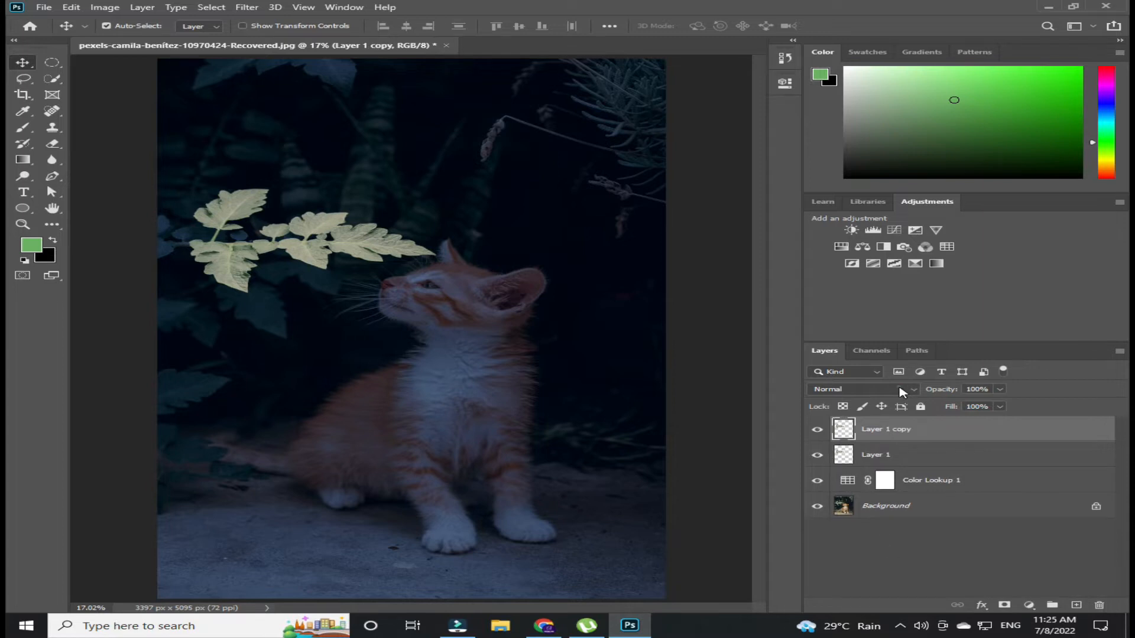
{"action": "left_click", "coordinate": [901, 392]}
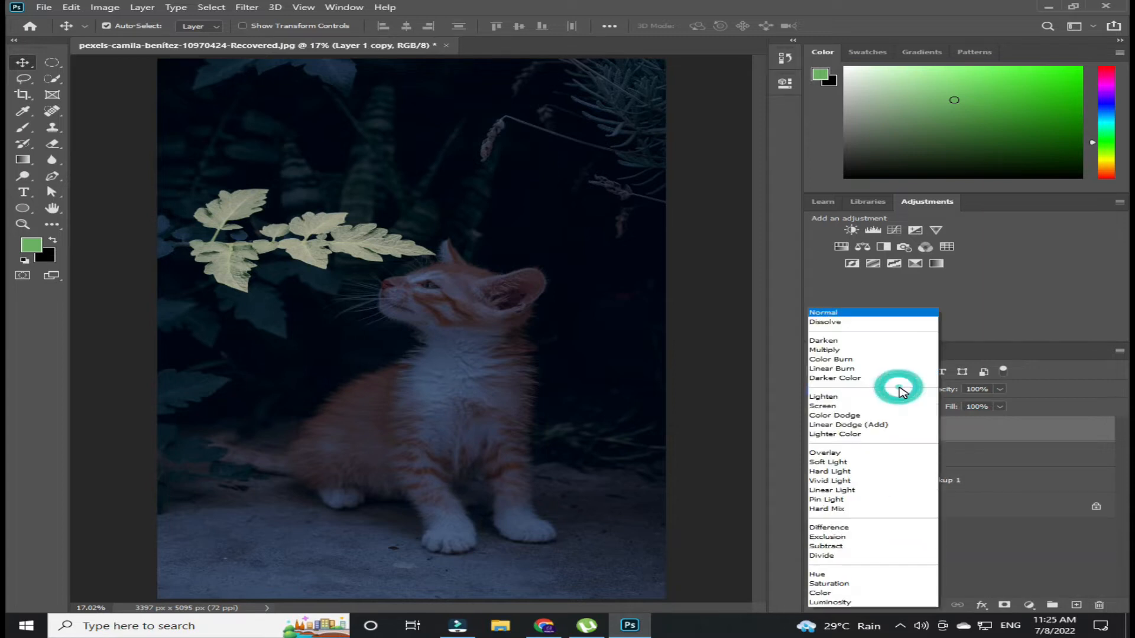
{"action": "left_click", "coordinate": [876, 426]}
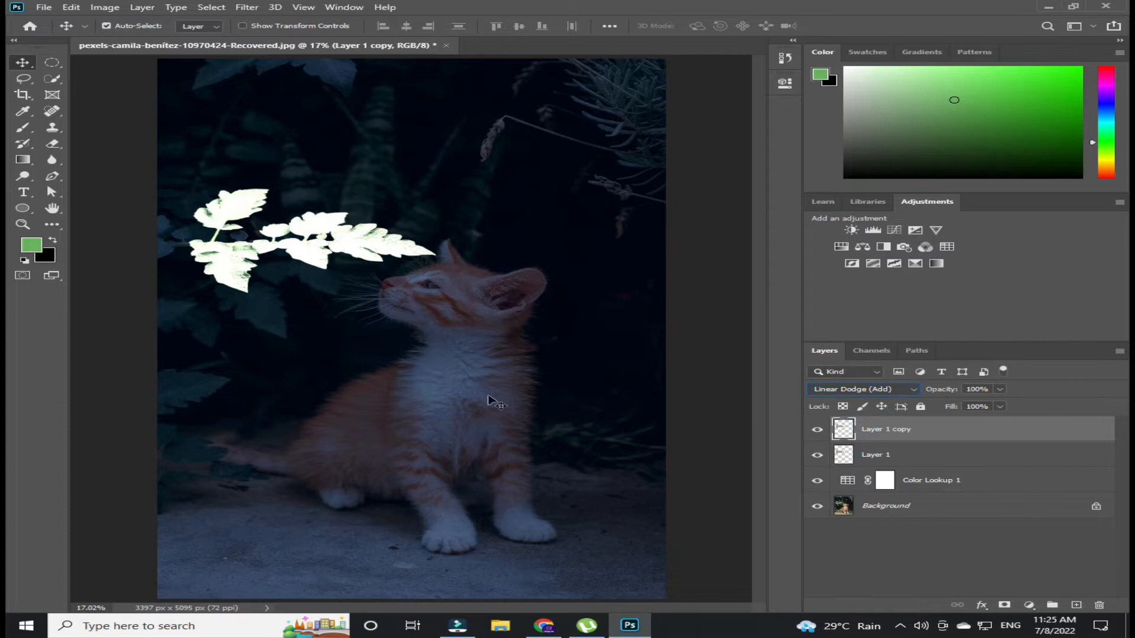
- Convert Layer 1 copy to a smart object
{"action": "right_click", "coordinate": [871, 431]}
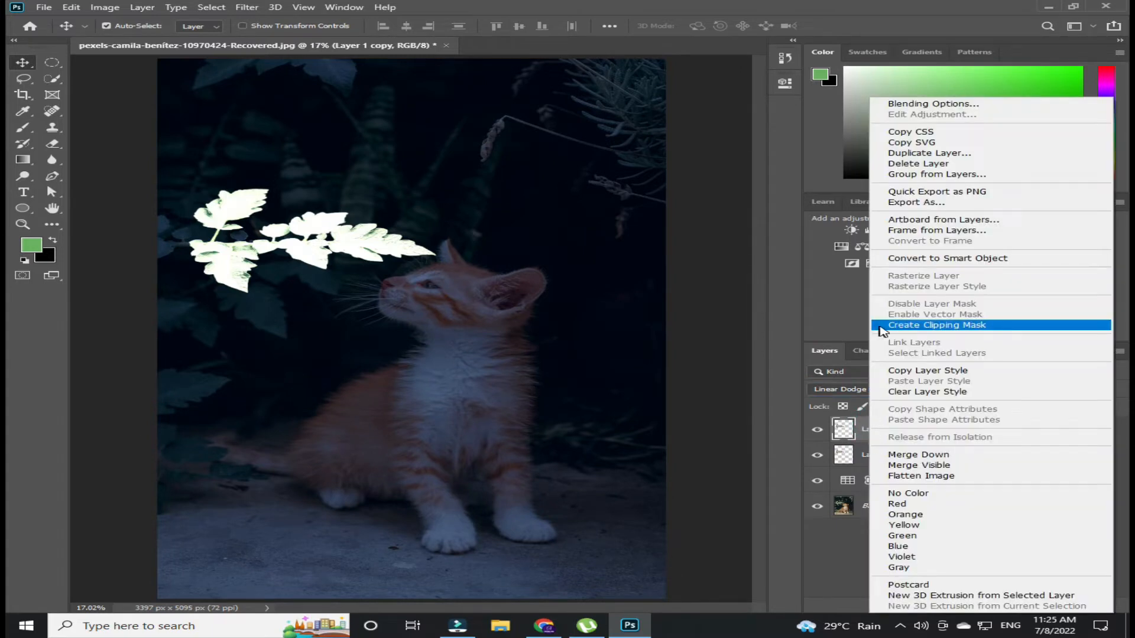
{"action": "left_click", "coordinate": [787, 371]}
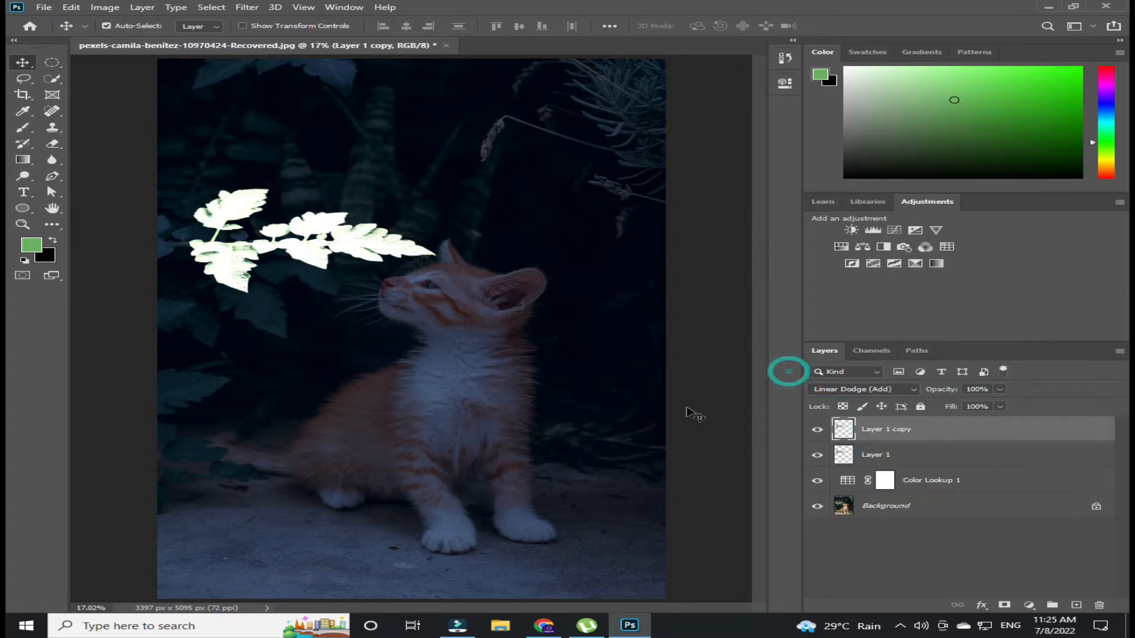
{"action": "right_click", "coordinate": [881, 431]}
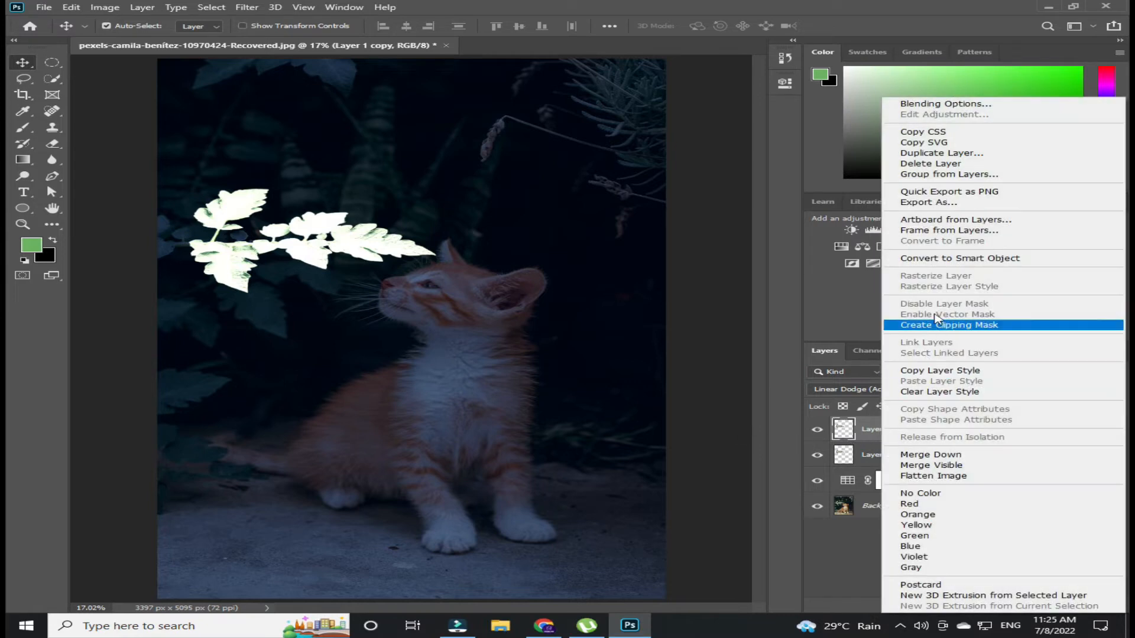
{"action": "left_click", "coordinate": [955, 263]}
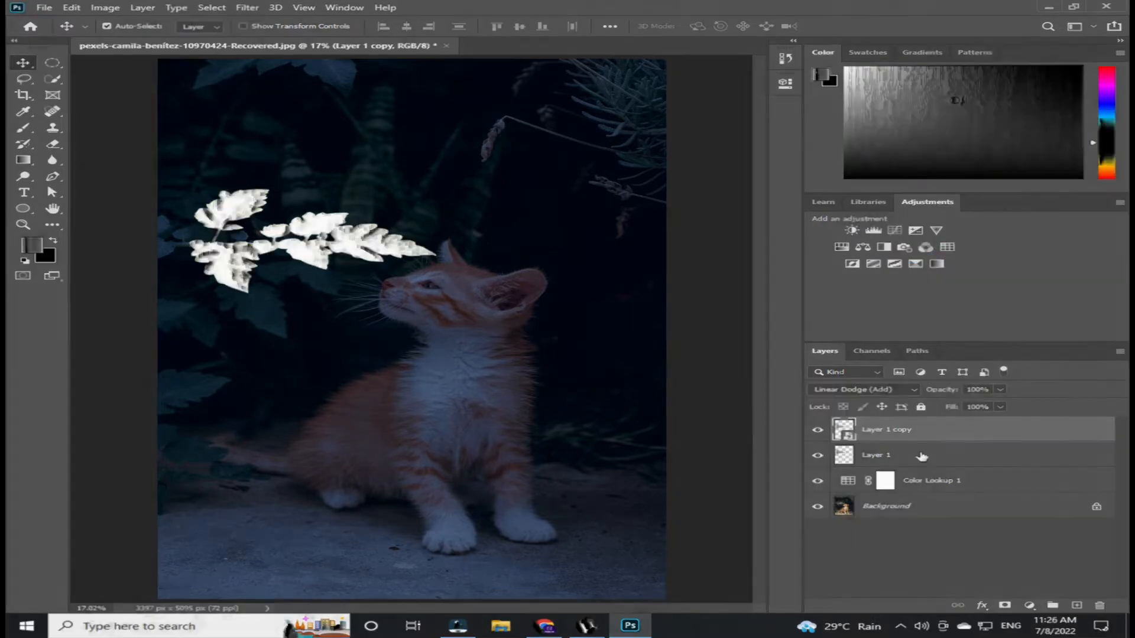
- Duplicate the smart object layer and apply a Gaussian Blur with a 5 pixel radius to the copy
{"action": "key", "text": "ctrl+j"}
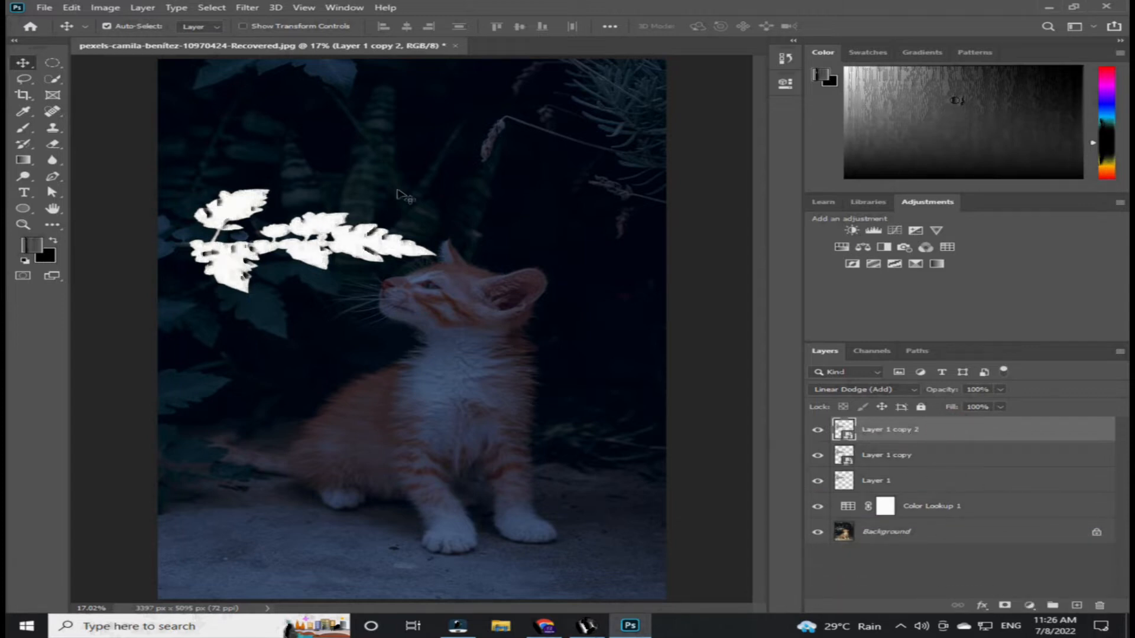
{"action": "left_click", "coordinate": [248, 7]}
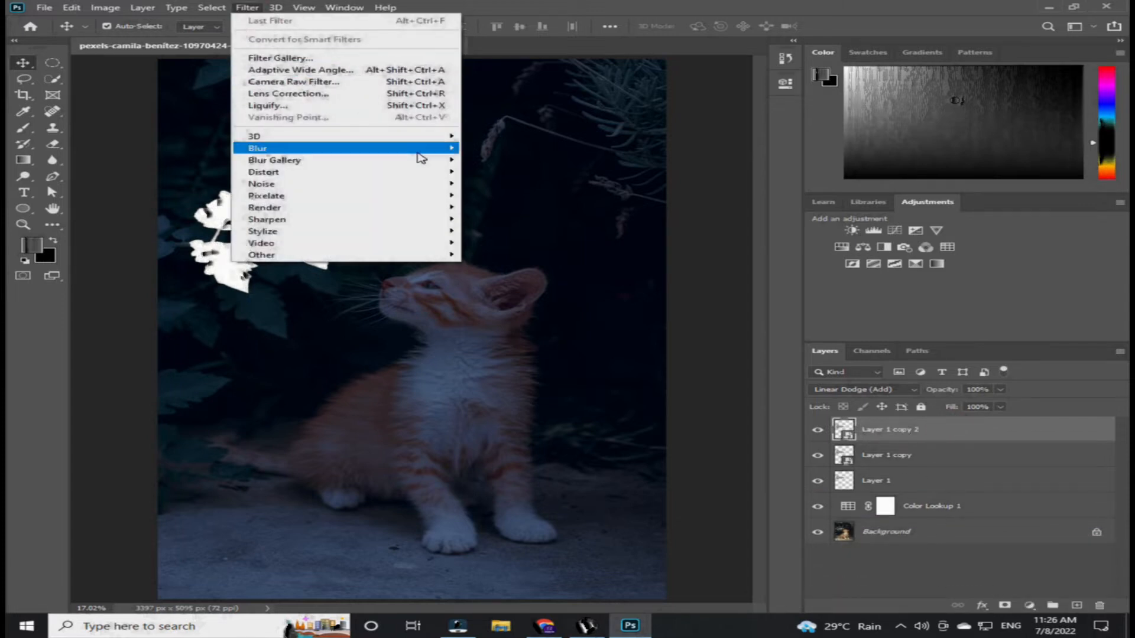
{"action": "mouse_move", "coordinate": [425, 156]}
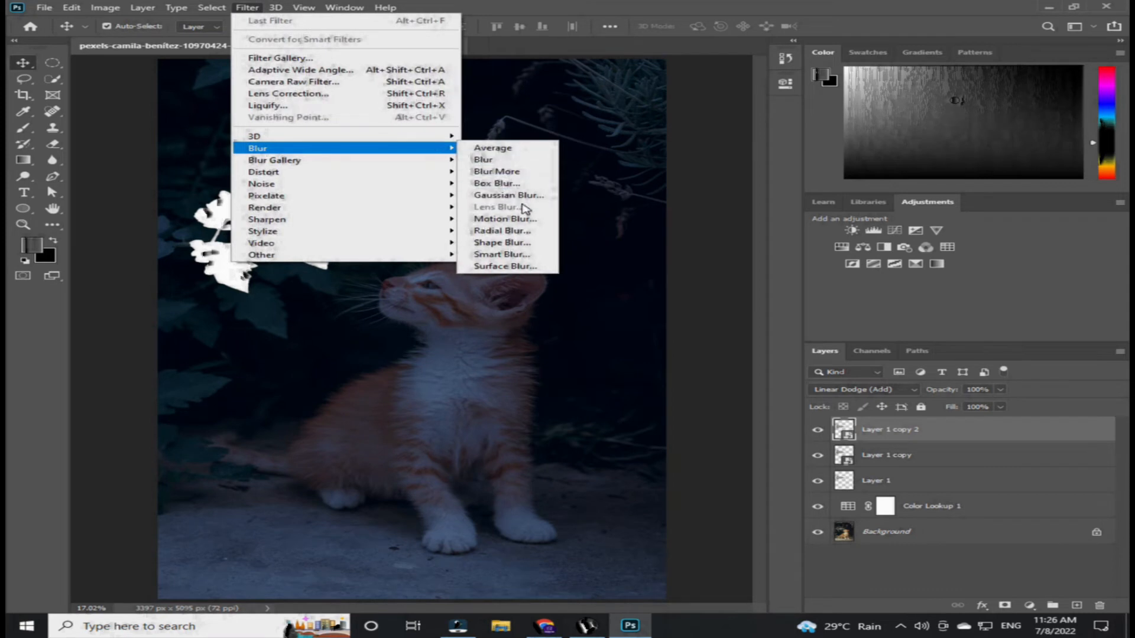
{"action": "left_click", "coordinate": [508, 195]}
{"action": "type", "text": "5"}
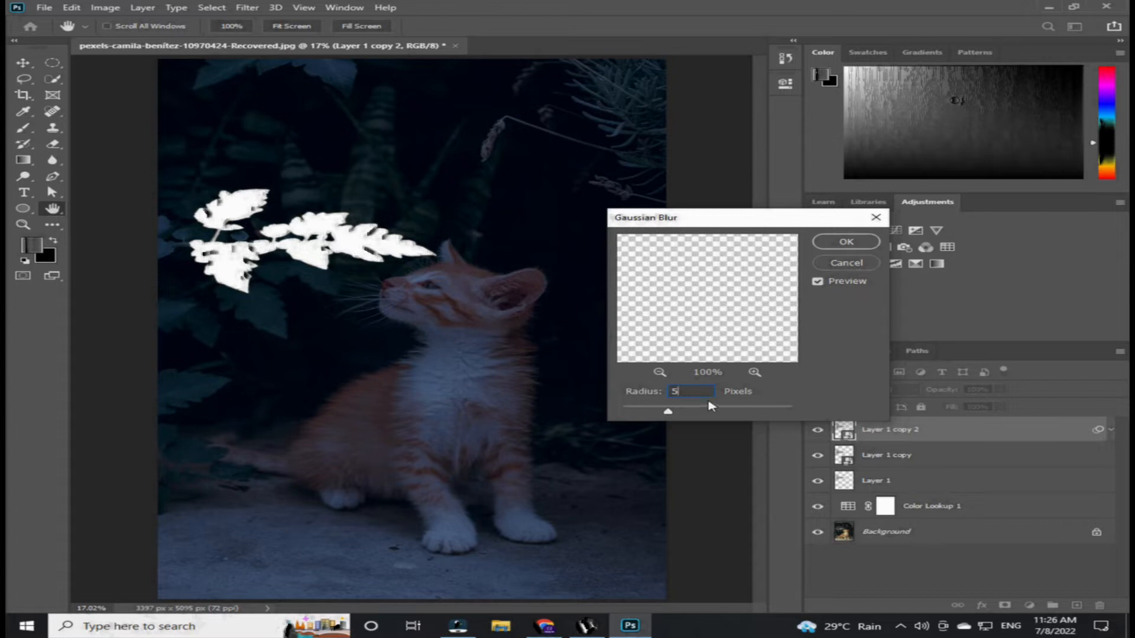
{"action": "left_click", "coordinate": [866, 245]}
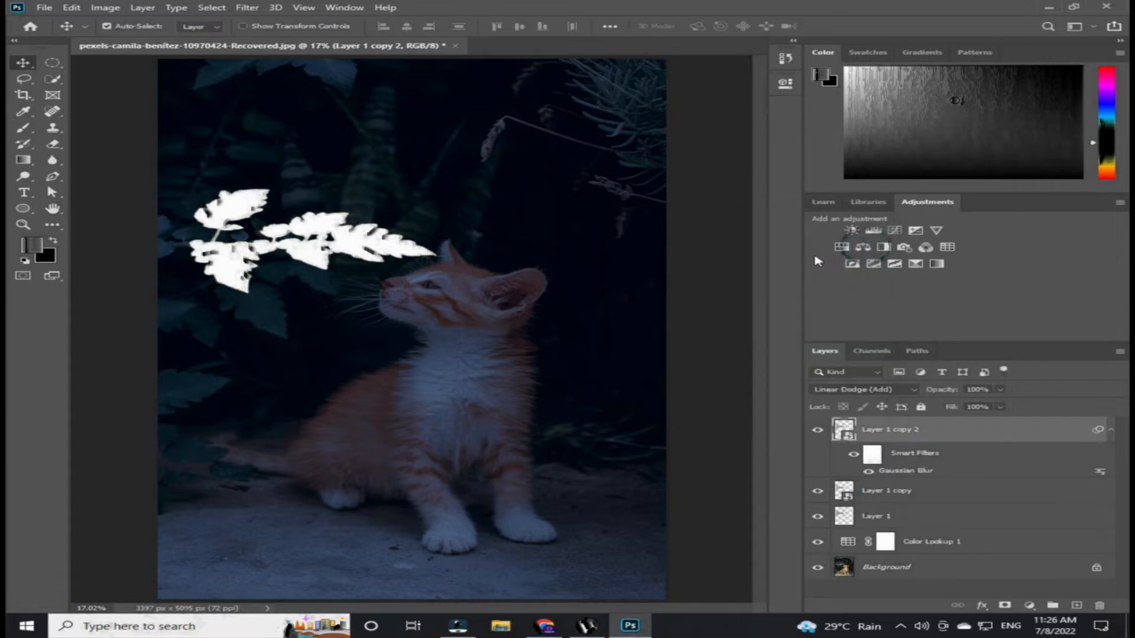
- Duplicate the blurred smart object layer and change the copy's Gaussian Blur radius to 20 pixels
{"action": "left_click_drag", "start_coordinate": [933, 428], "coordinate": [1077, 606]}
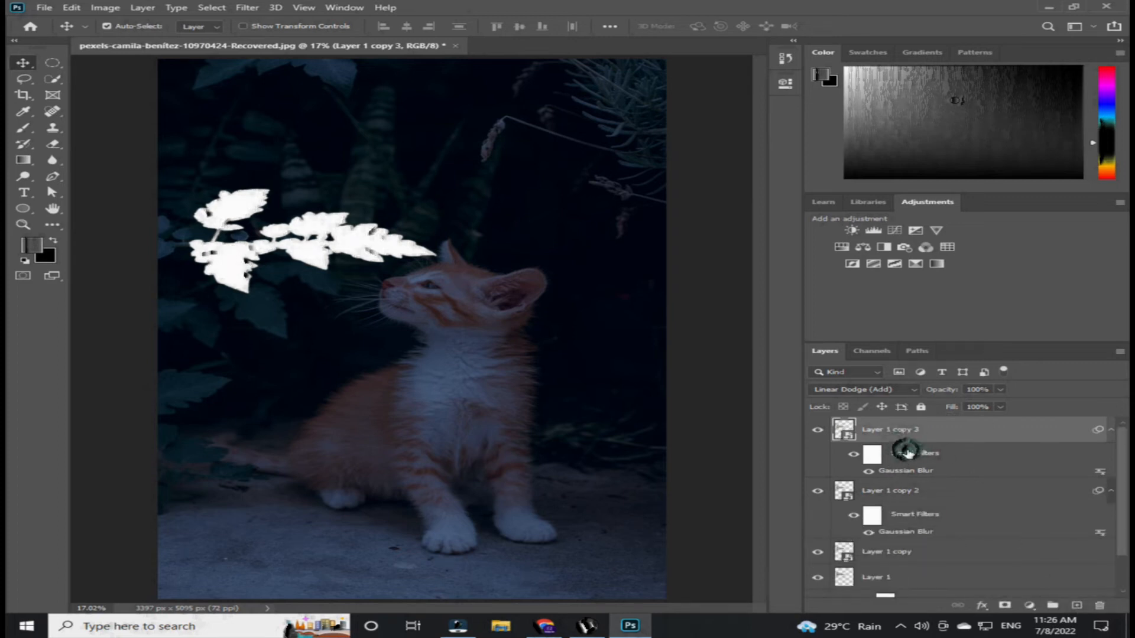
{"action": "double_click", "coordinate": [911, 470]}
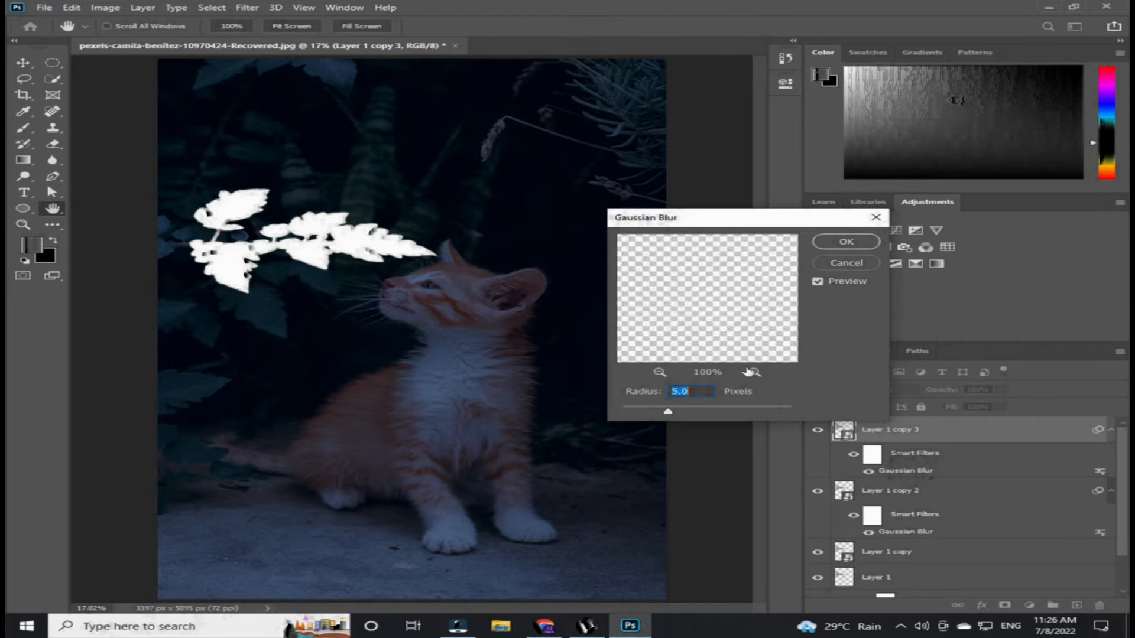
{"action": "type", "text": "20"}
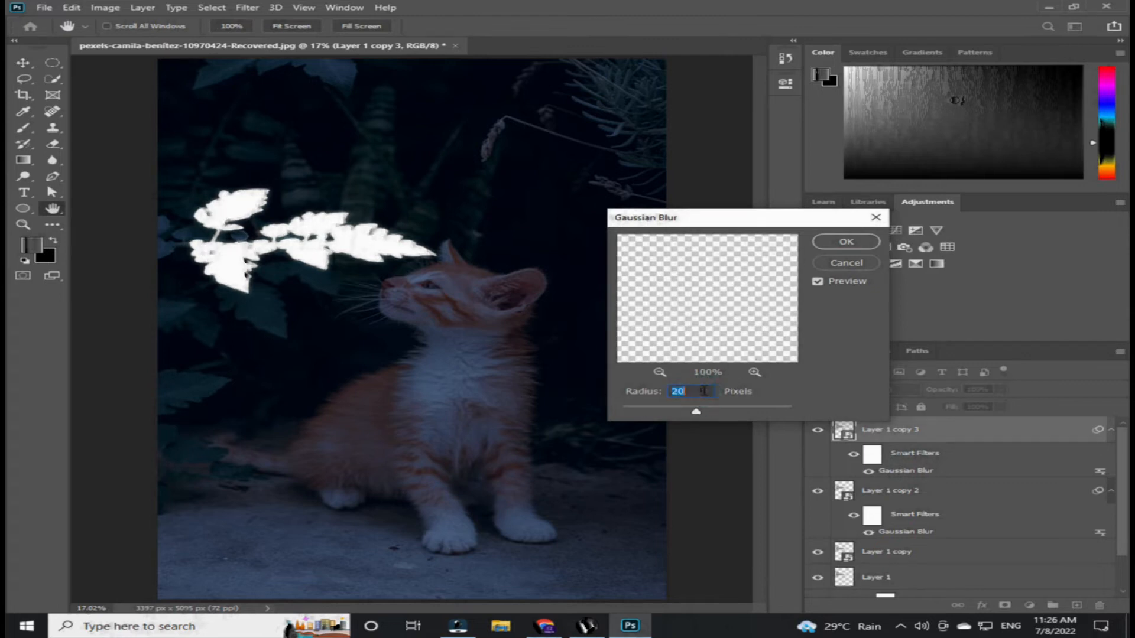
{"action": "left_click", "coordinate": [846, 243]}
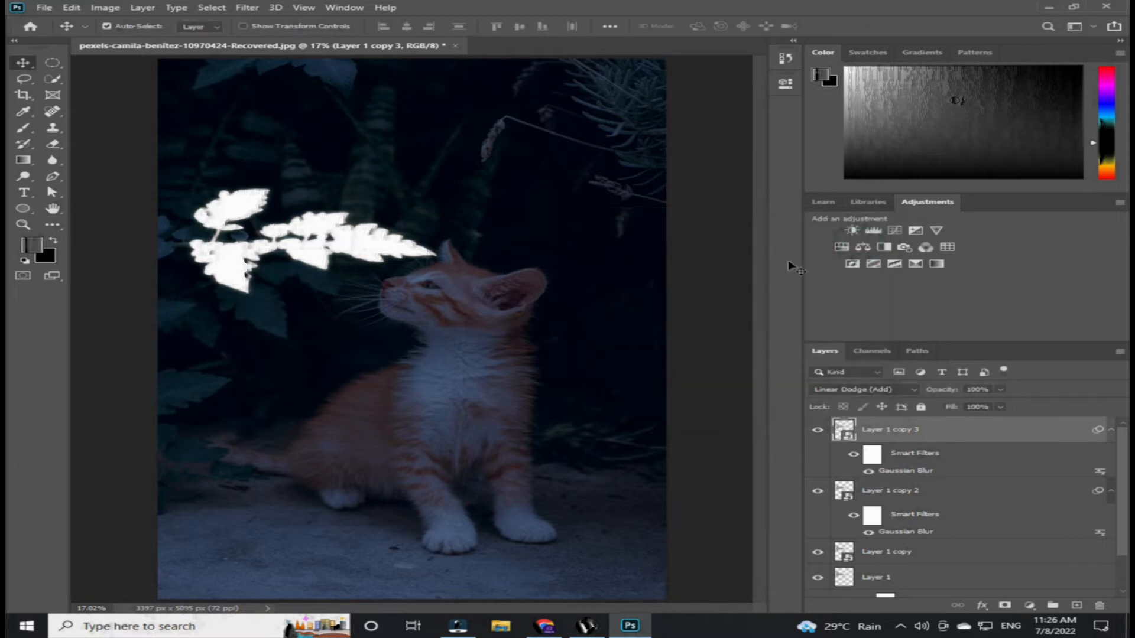
- Duplicate Layer 1 copy 3 and change the new copy's Gaussian Blur radius to 60 pixels
{"action": "left_click_drag", "start_coordinate": [964, 431], "coordinate": [1076, 606]}
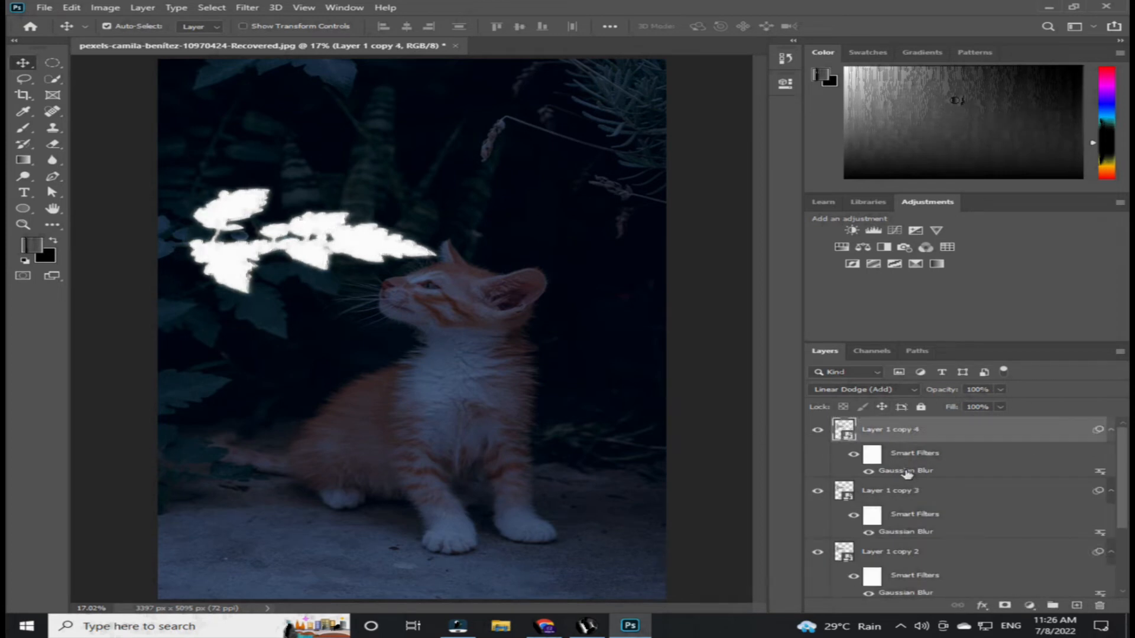
{"action": "double_click", "coordinate": [906, 471]}
{"action": "type", "text": "60"}
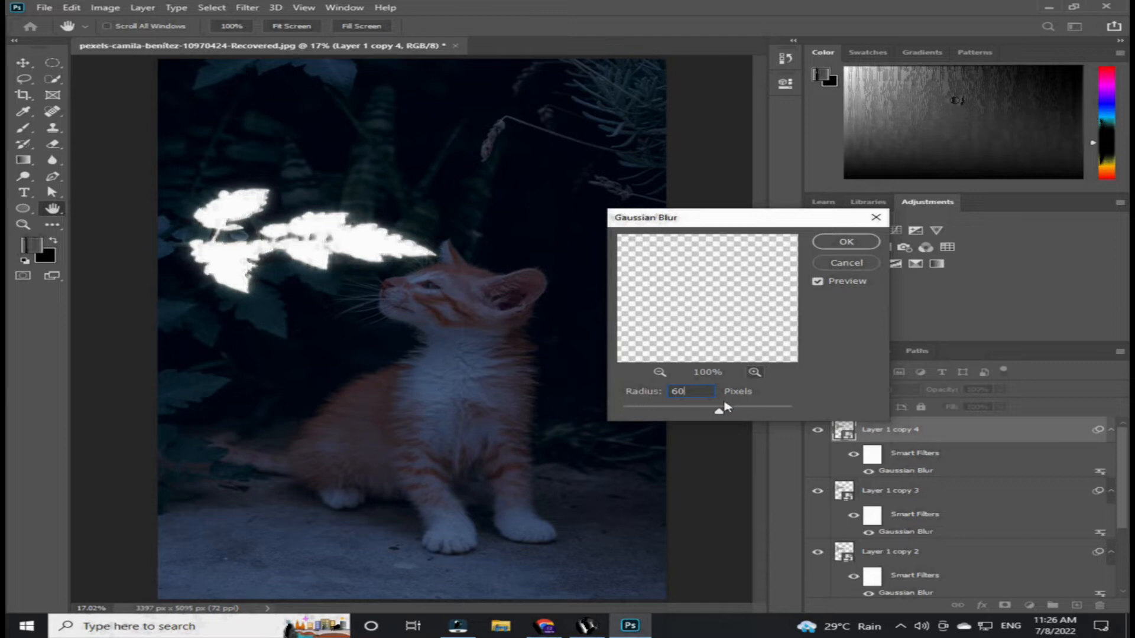
{"action": "left_click", "coordinate": [844, 242]}
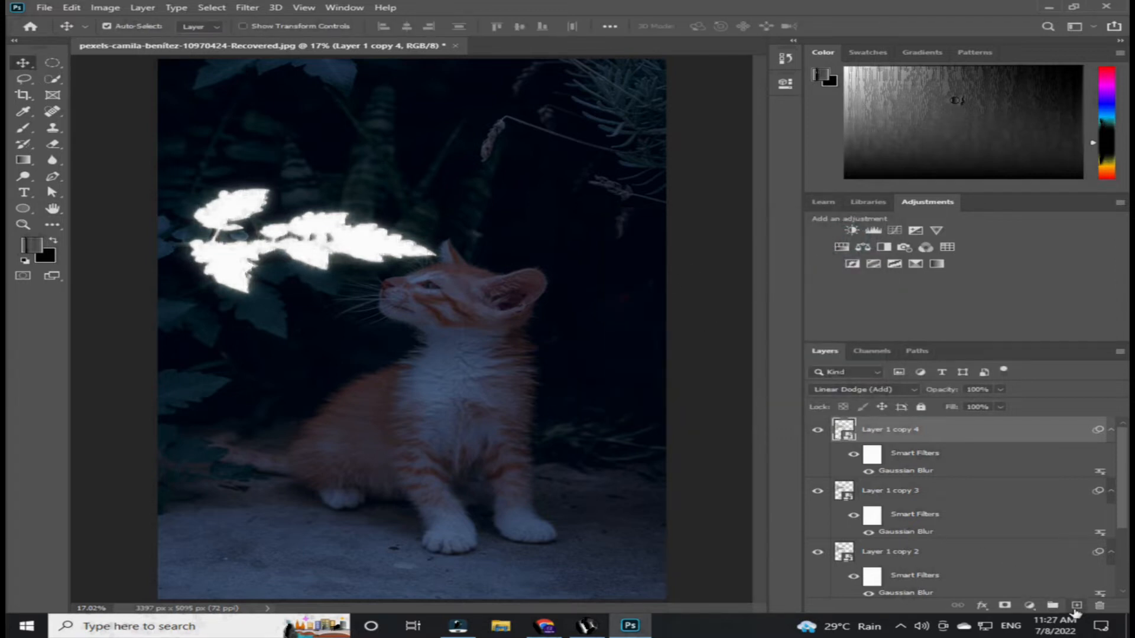
- Add a new layer and paint one large soft white brush spot at 100% opacity over the leaves
{"action": "left_click", "coordinate": [1074, 608]}
{"action": "key", "text": "b"}
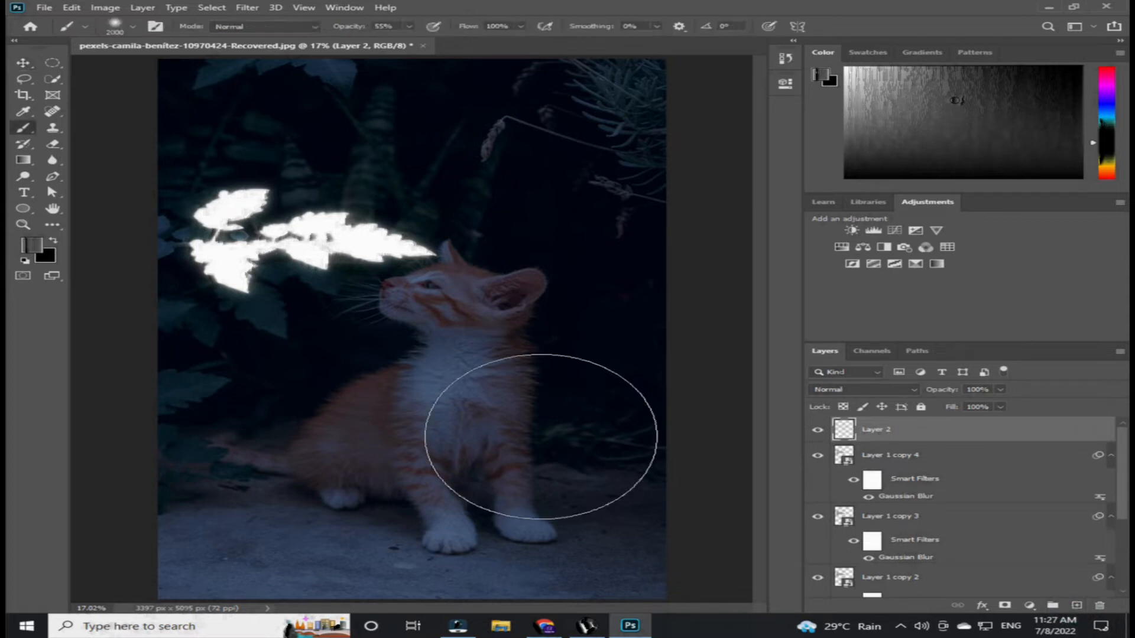
{"action": "left_click", "coordinate": [26, 260]}
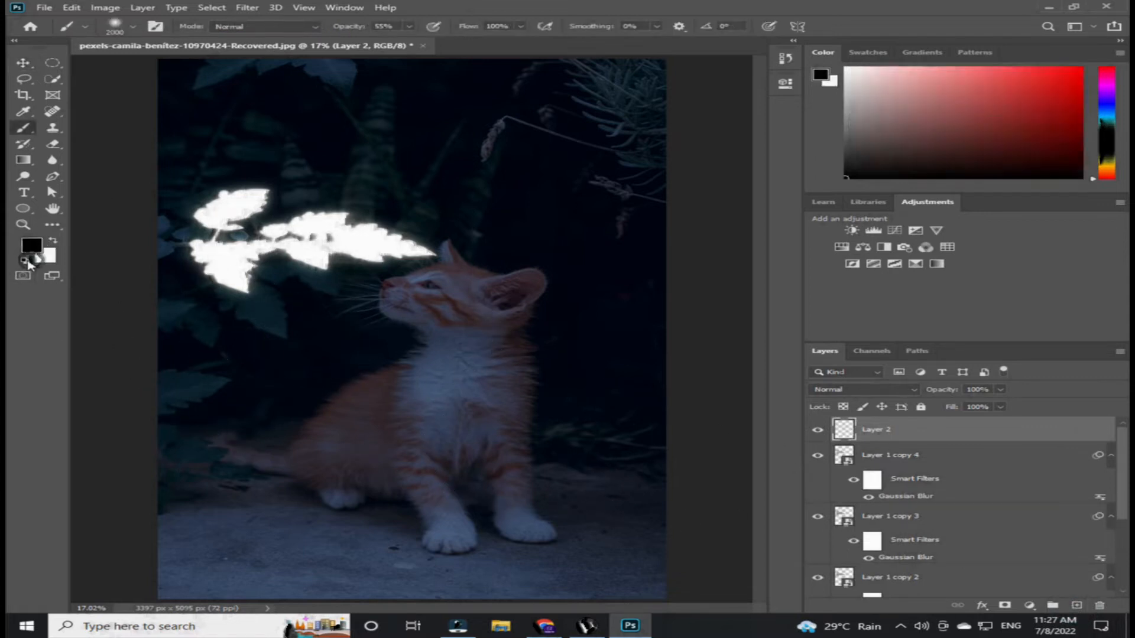
{"action": "key", "text": "bracketright"}
{"action": "key", "text": "bracketright"}
{"action": "key", "text": "bracketright"}
{"action": "key", "text": "bracketright"}
{"action": "key", "text": "bracketright"}
{"action": "key", "text": "bracketright"}
{"action": "left_click", "coordinate": [133, 27]}
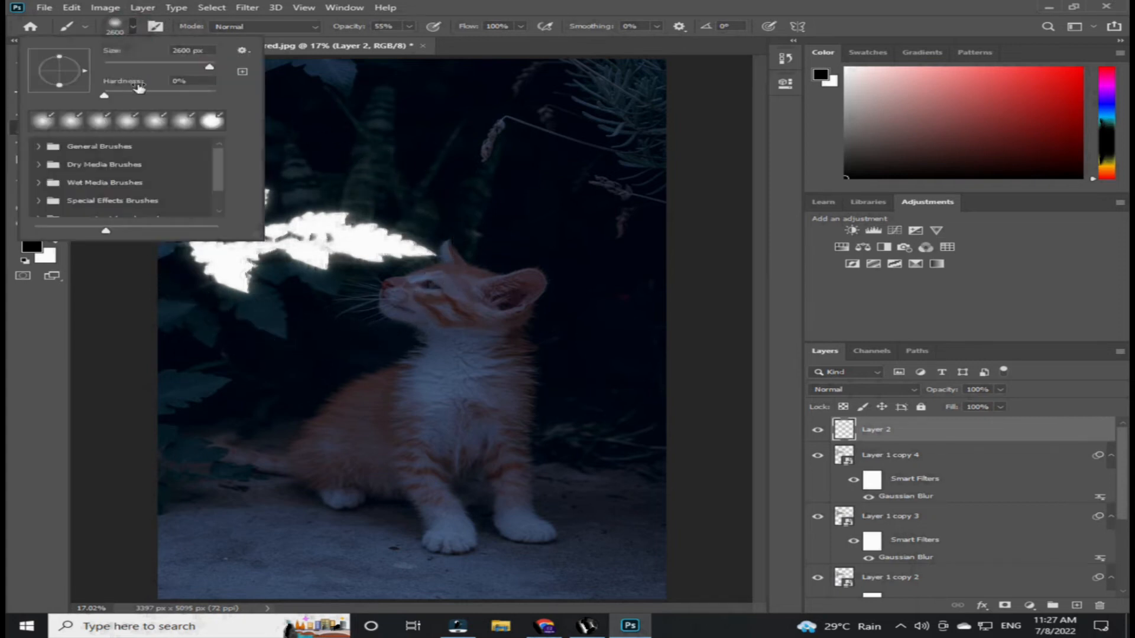
{"action": "left_click", "coordinate": [409, 26]}
{"action": "left_click_drag", "start_coordinate": [407, 40], "coordinate": [445, 41]}
{"action": "key", "text": "bracketright"}
{"action": "key", "text": "bracketright"}
{"action": "key", "text": "x"}
{"action": "left_click", "coordinate": [296, 225]}
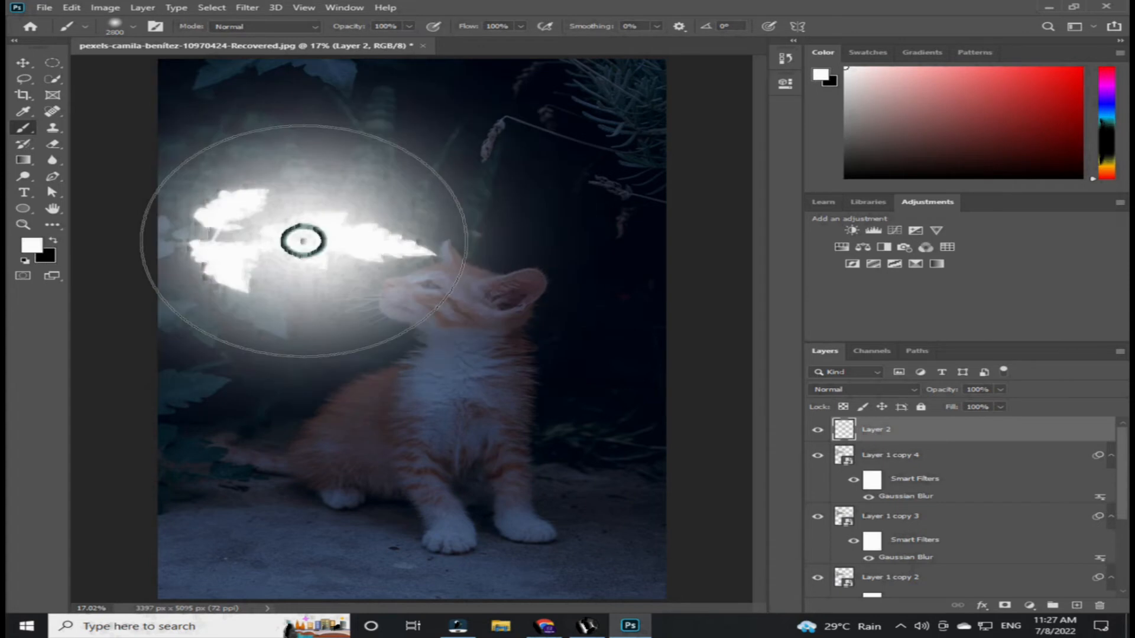
- Set Layer 2's blending mode to Soft Light and its opacity to 70%
{"action": "left_click", "coordinate": [880, 392]}
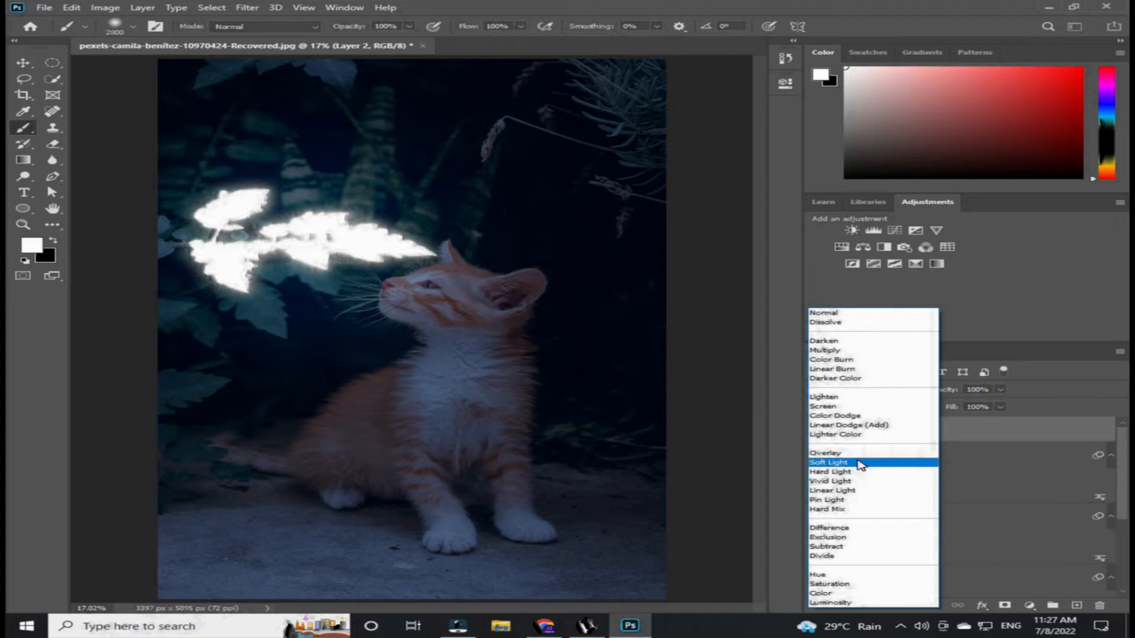
{"action": "left_click", "coordinate": [858, 463]}
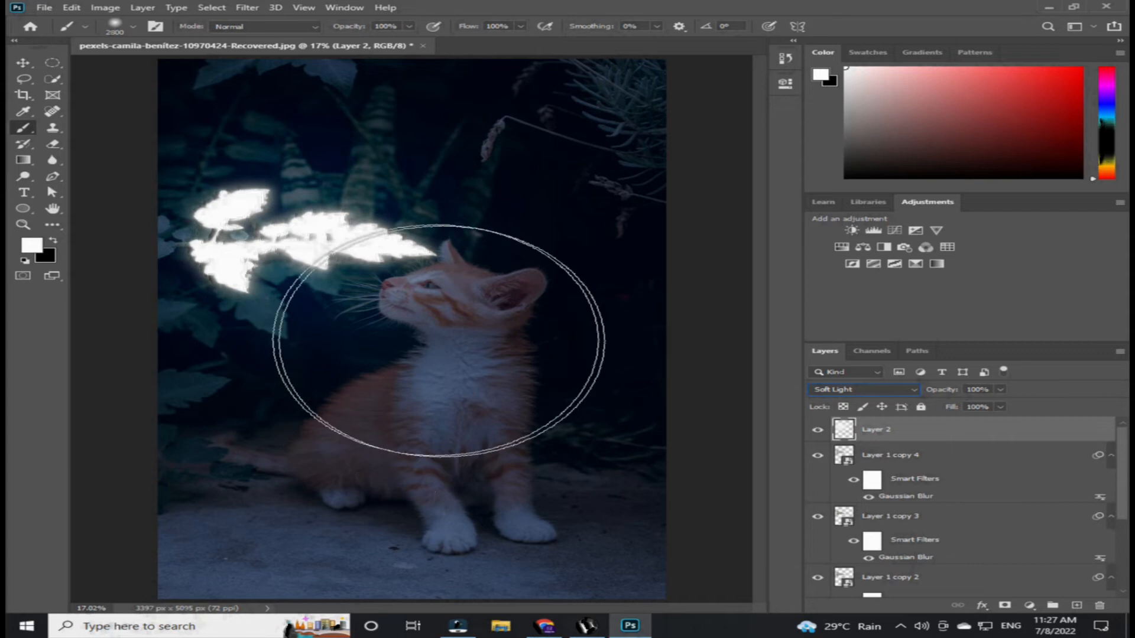
{"action": "left_click", "coordinate": [25, 62]}
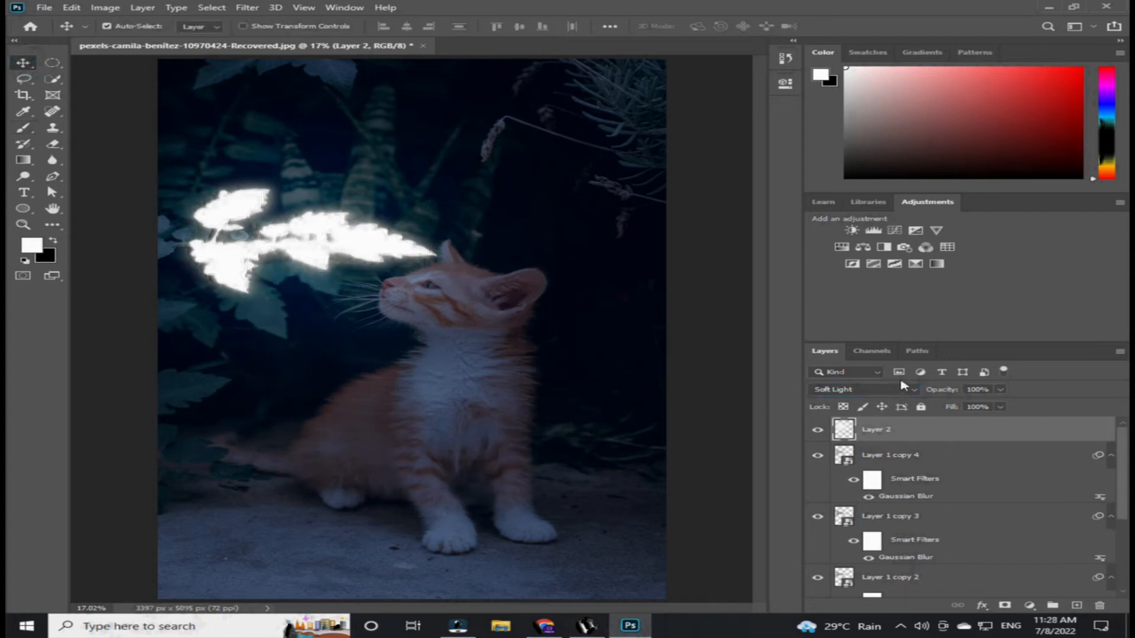
{"action": "left_click", "coordinate": [1000, 390]}
{"action": "left_click_drag", "start_coordinate": [1004, 403], "coordinate": [985, 410]}
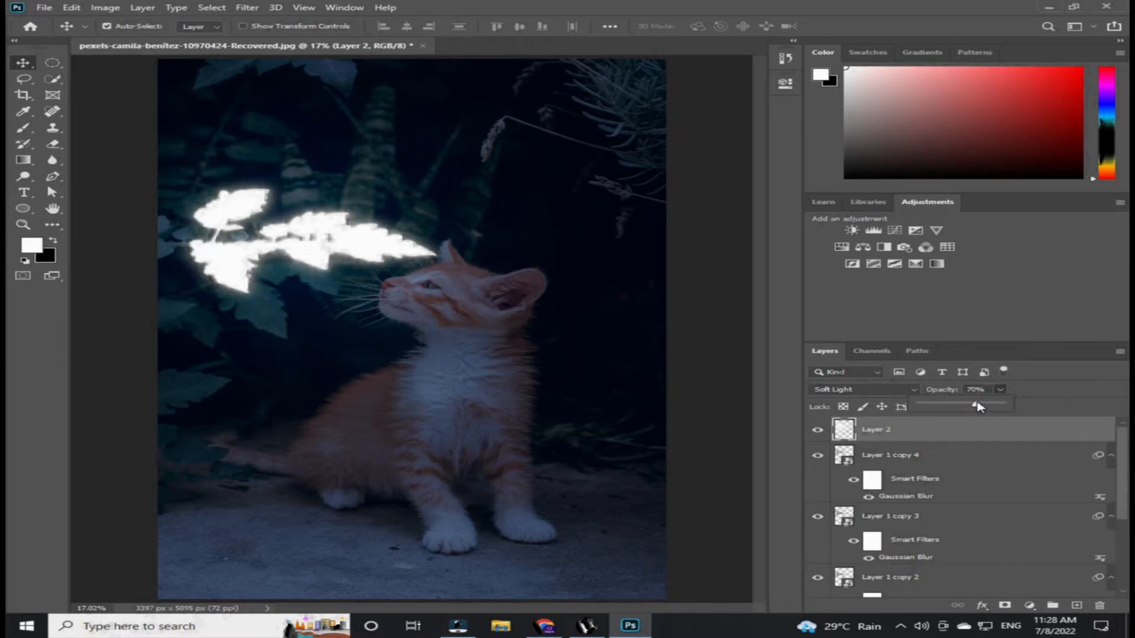
- Group all layers from Layer 1 up to Layer 2 into a group named Glow
{"action": "left_click", "coordinate": [609, 399]}
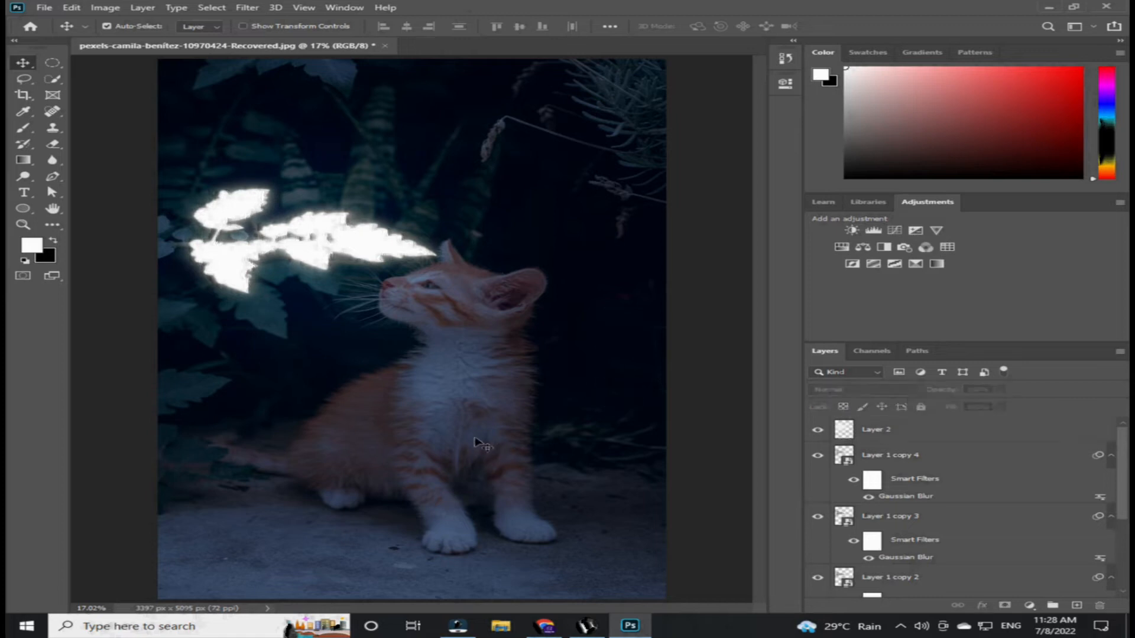
{"action": "left_click", "coordinate": [991, 432]}
{"action": "scroll", "coordinate": [957, 464], "scroll_direction": "down", "scroll_amount": 5}
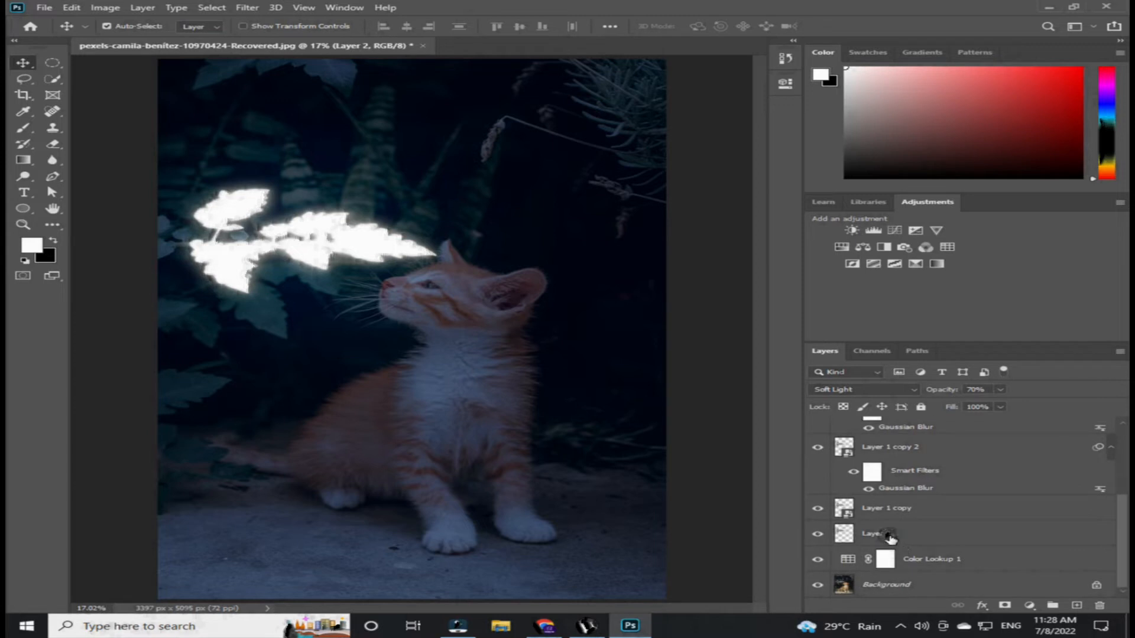
{"action": "left_click", "coordinate": [890, 536], "text": "shift"}
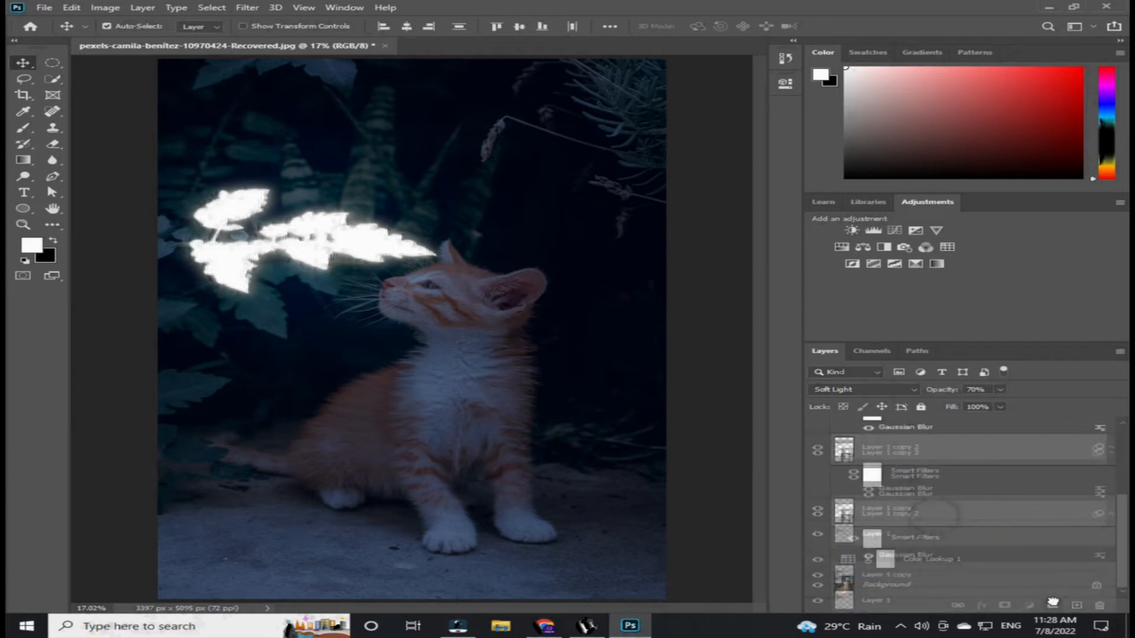
{"action": "key", "text": "ctrl+g"}
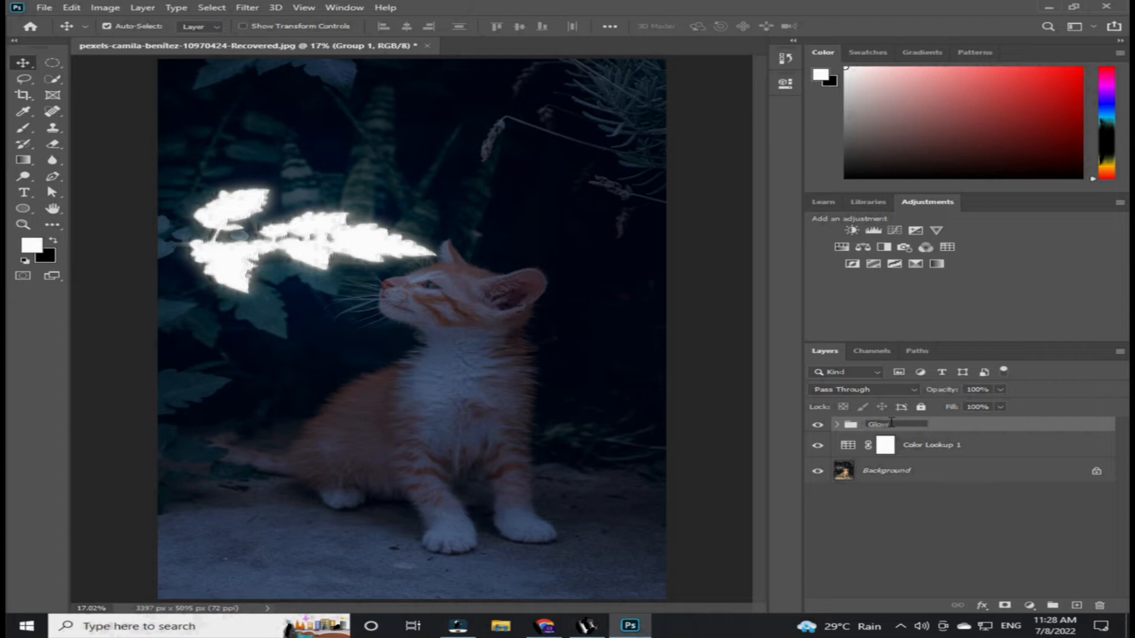
{"action": "key", "text": "Return"}
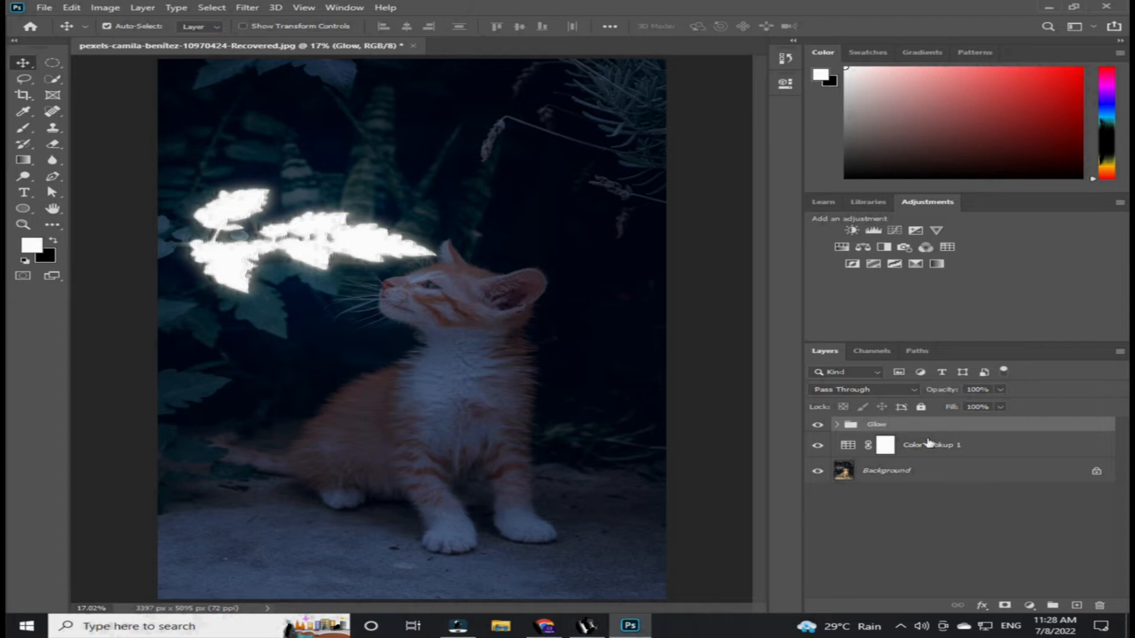
- Add a Hue/Saturation adjustment layer above the Glow group, enable Colorize and clip it to the group
{"action": "left_click", "coordinate": [1039, 606]}
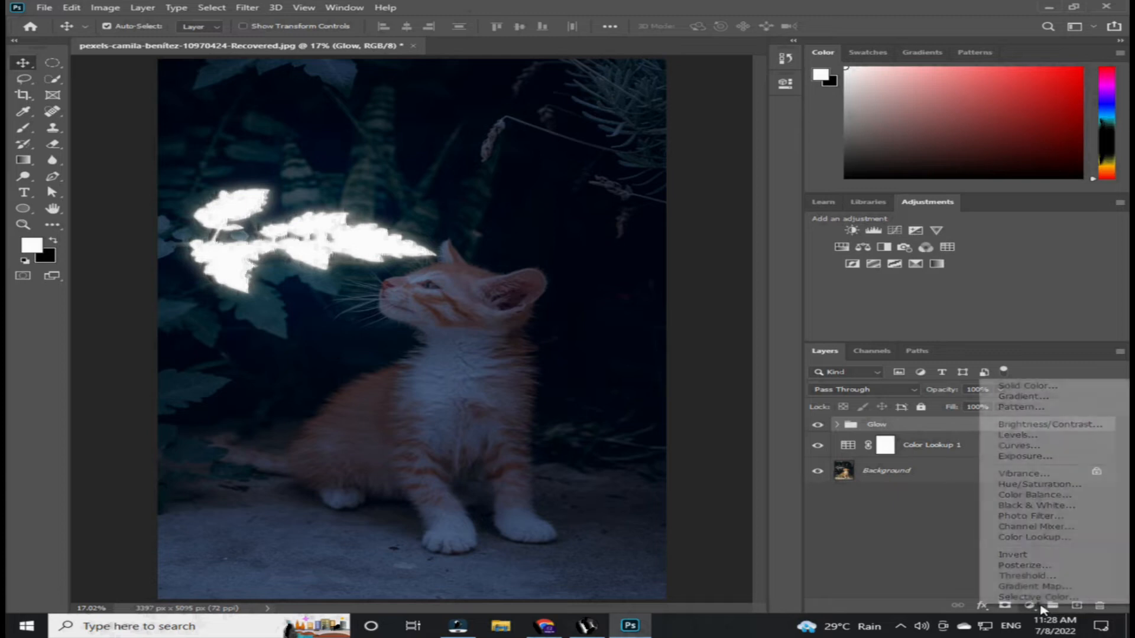
{"action": "left_click", "coordinate": [1029, 488]}
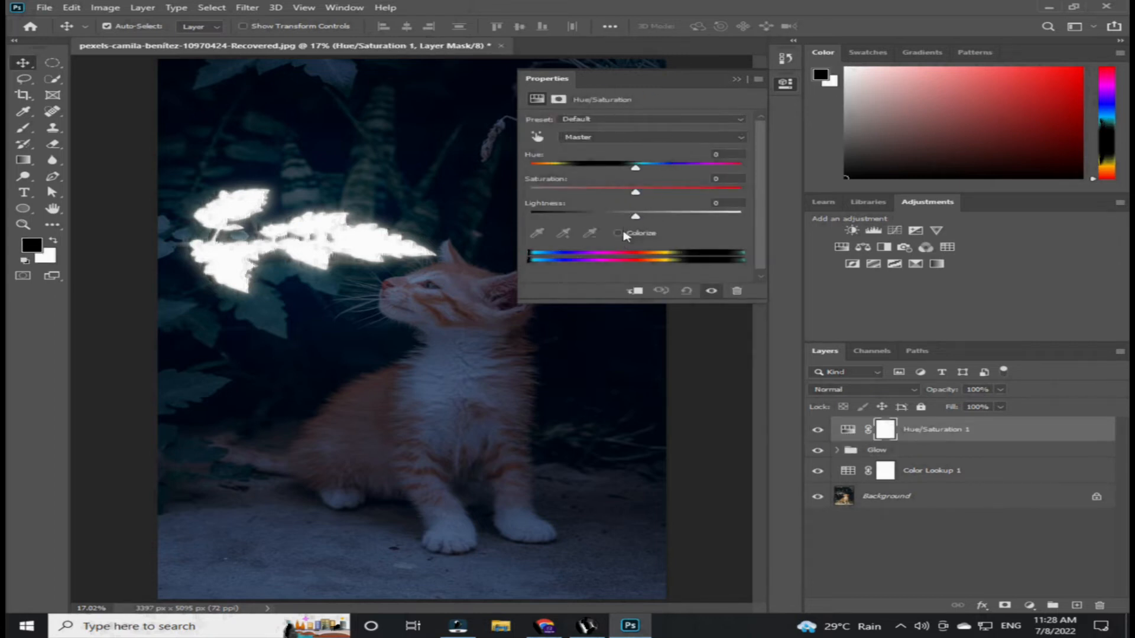
{"action": "left_click", "coordinate": [618, 233]}
{"action": "left_click", "coordinate": [634, 290]}
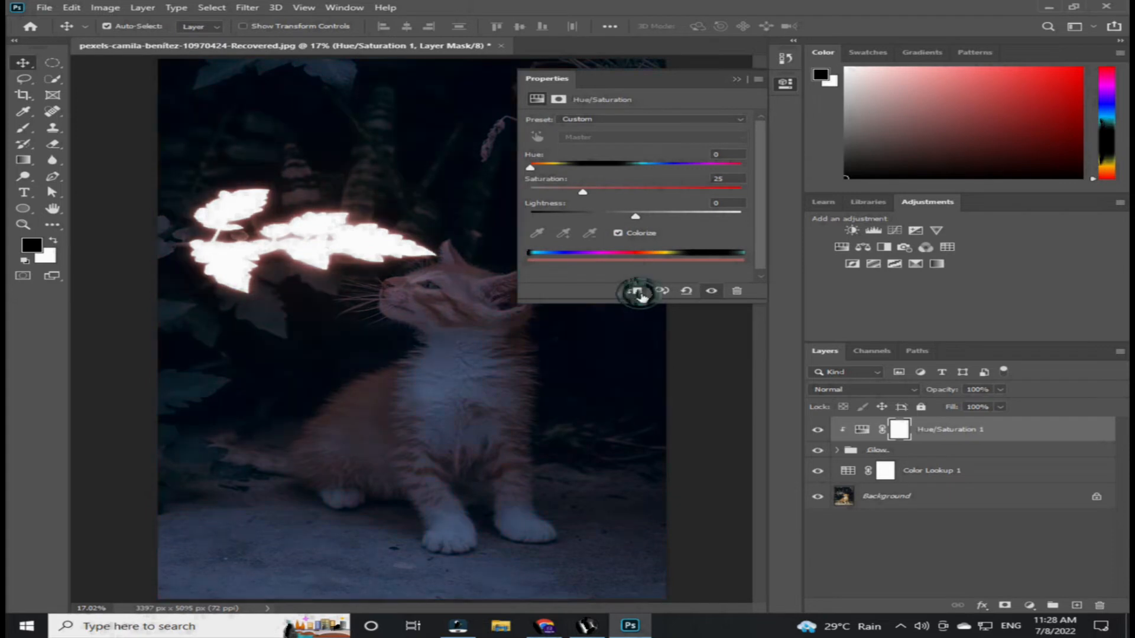
- Set the clipped adjustment's hue to 98, saturation to 56 and lightness to +30, then close Properties
{"action": "left_click_drag", "start_coordinate": [532, 170], "coordinate": [610, 196]}
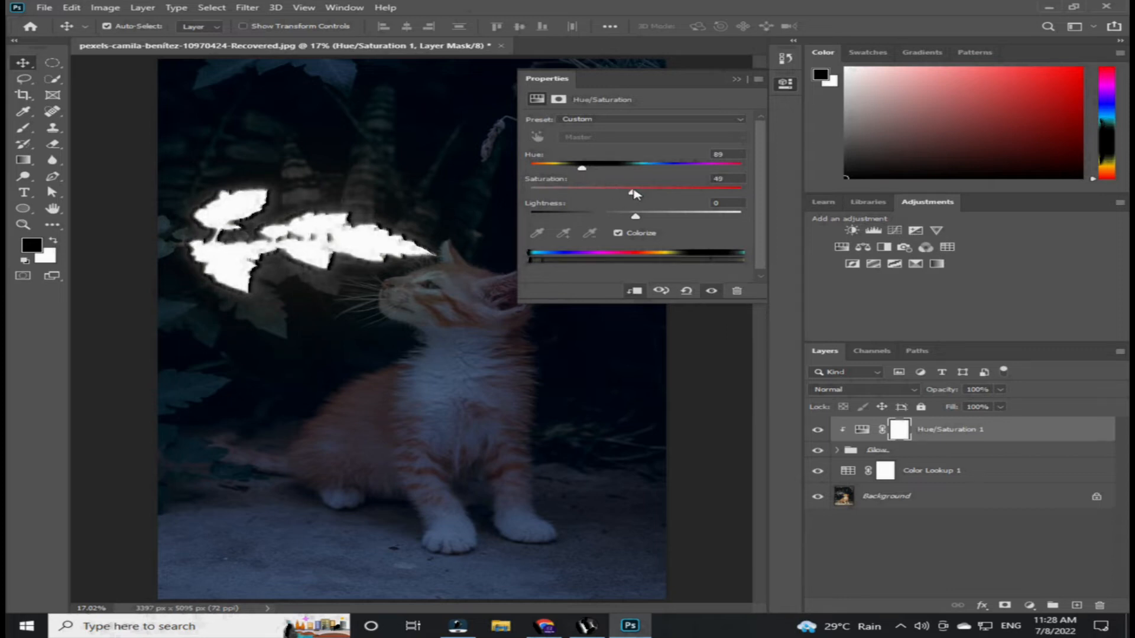
{"action": "left_click", "coordinate": [727, 201]}
{"action": "type", "text": "20"}
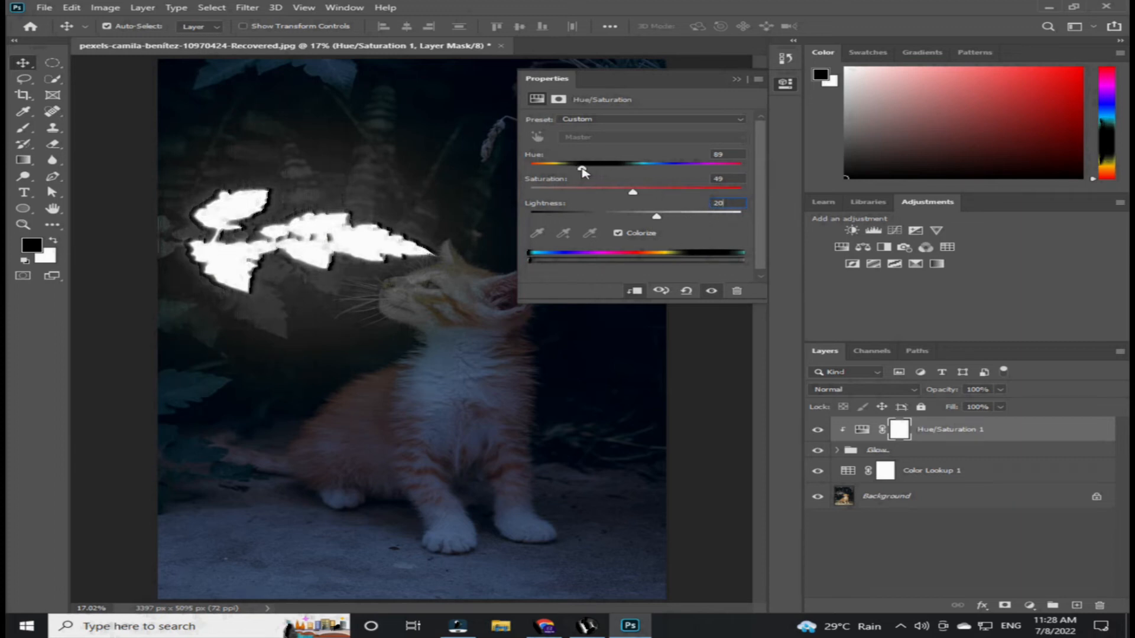
{"action": "left_click_drag", "start_coordinate": [584, 171], "coordinate": [593, 172]}
{"action": "left_click_drag", "start_coordinate": [638, 193], "coordinate": [645, 192]}
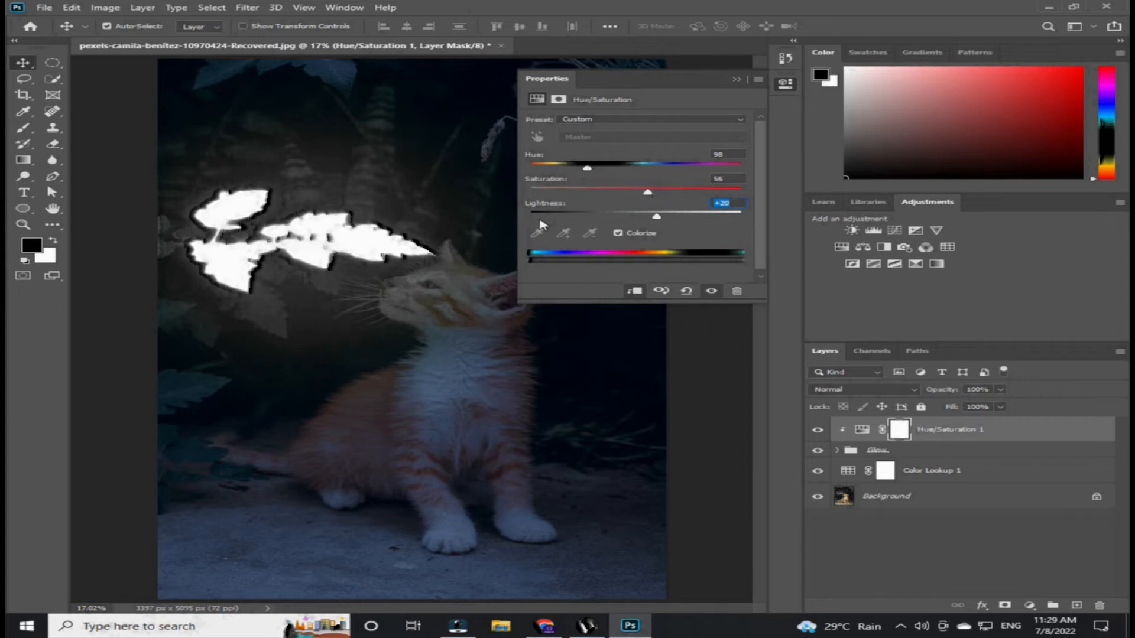
{"action": "left_click", "coordinate": [736, 81]}
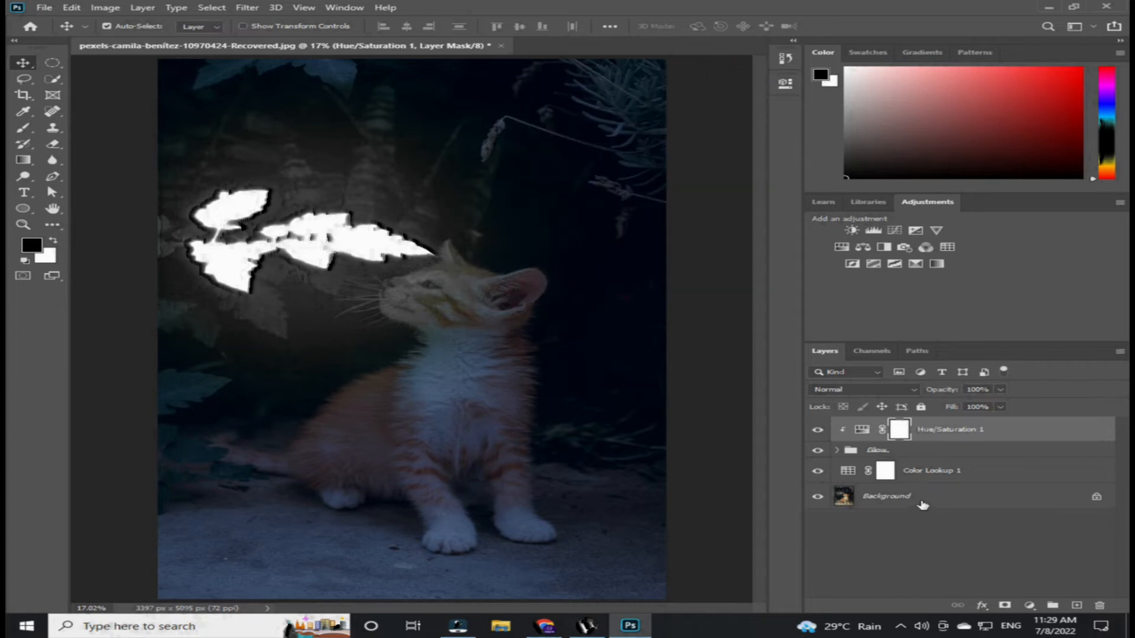
- Add a Hue/Saturation adjustment layer directly above Background, clip it and enable Colorize
{"action": "left_click", "coordinate": [920, 501]}
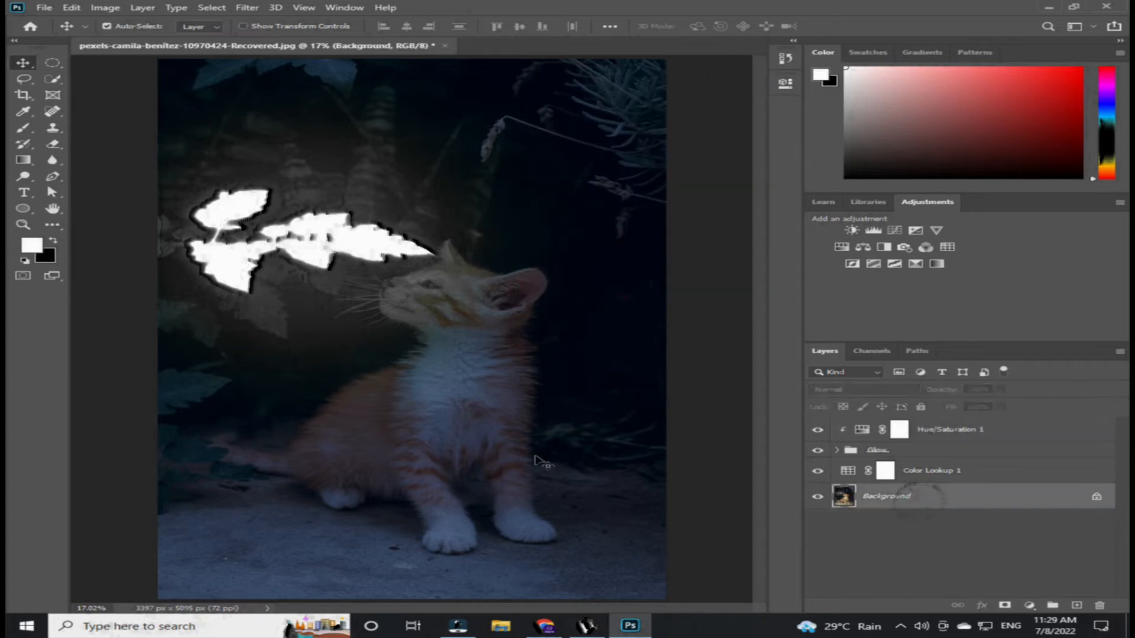
{"action": "left_click", "coordinate": [1029, 605]}
{"action": "left_click", "coordinate": [1030, 481]}
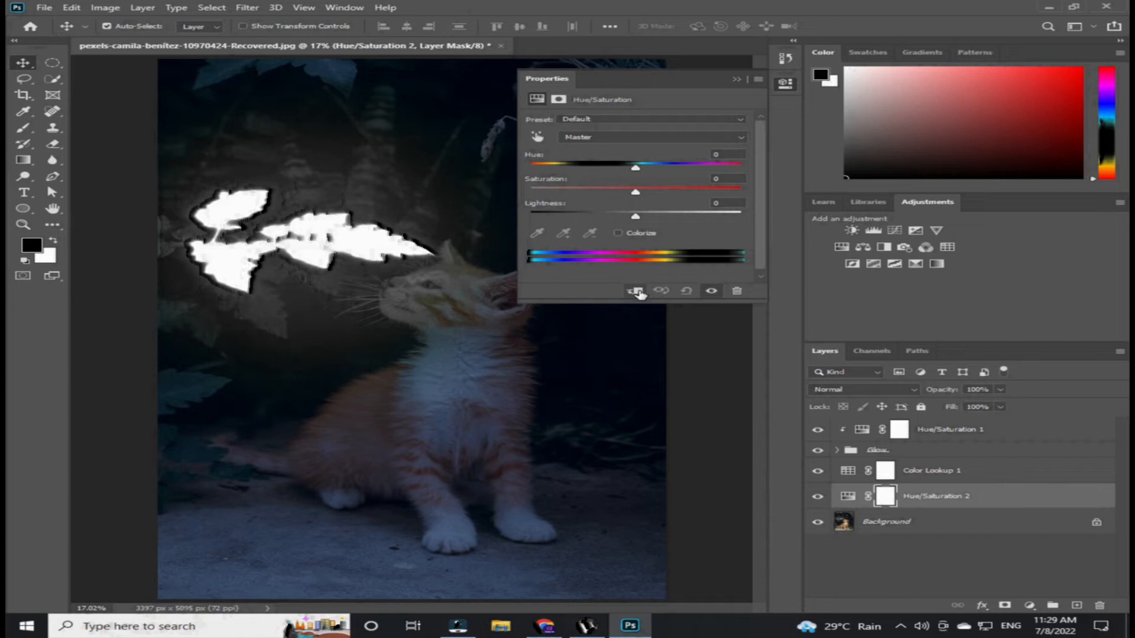
{"action": "left_click", "coordinate": [635, 292]}
{"action": "left_click", "coordinate": [619, 233]}
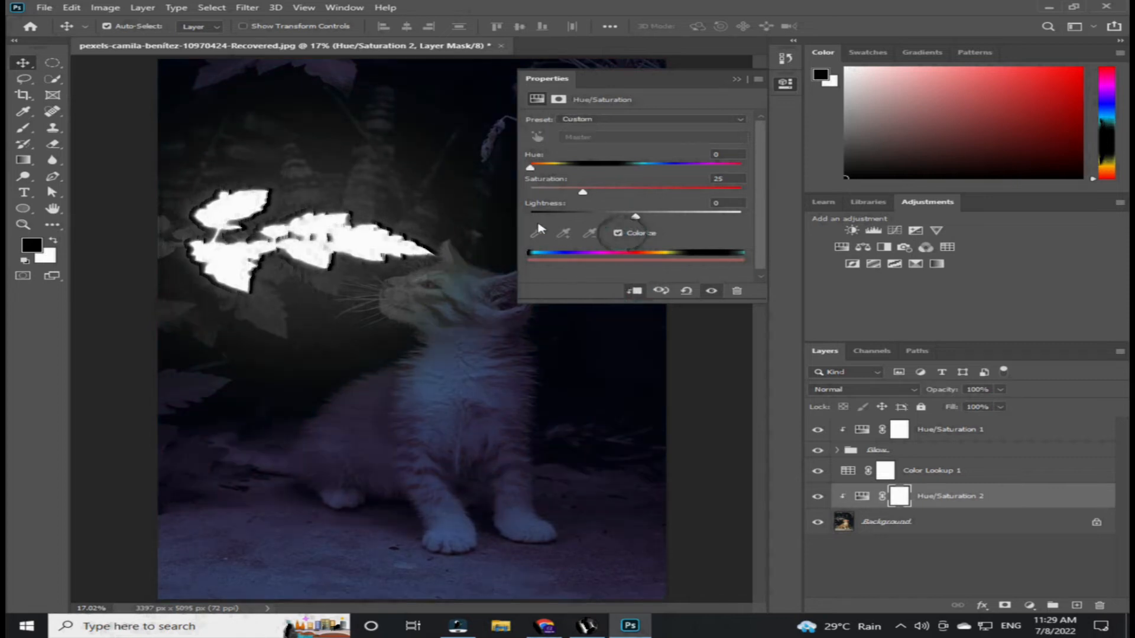
- Set Hue/Saturation 2's hue to 105 and lightness to -16, adjust its saturation, and close Properties
{"action": "left_click_drag", "start_coordinate": [531, 171], "coordinate": [621, 193]}
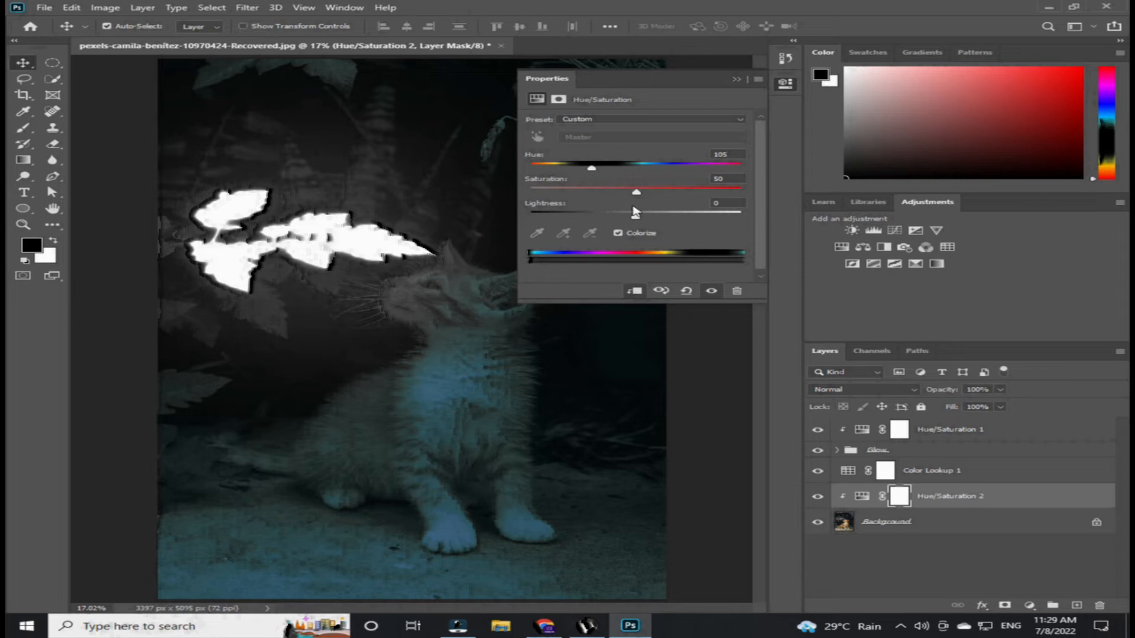
{"action": "mouse_move", "coordinate": [640, 220]}
{"action": "left_mouse_down"}
{"action": "mouse_move", "coordinate": [661, 221]}
{"action": "mouse_move", "coordinate": [641, 222]}
{"action": "left_mouse_up"}
{"action": "left_click", "coordinate": [718, 204]}
{"action": "mouse_move", "coordinate": [628, 222]}
{"action": "left_mouse_down"}
{"action": "mouse_move", "coordinate": [610, 221]}
{"action": "mouse_move", "coordinate": [622, 219]}
{"action": "left_mouse_up"}
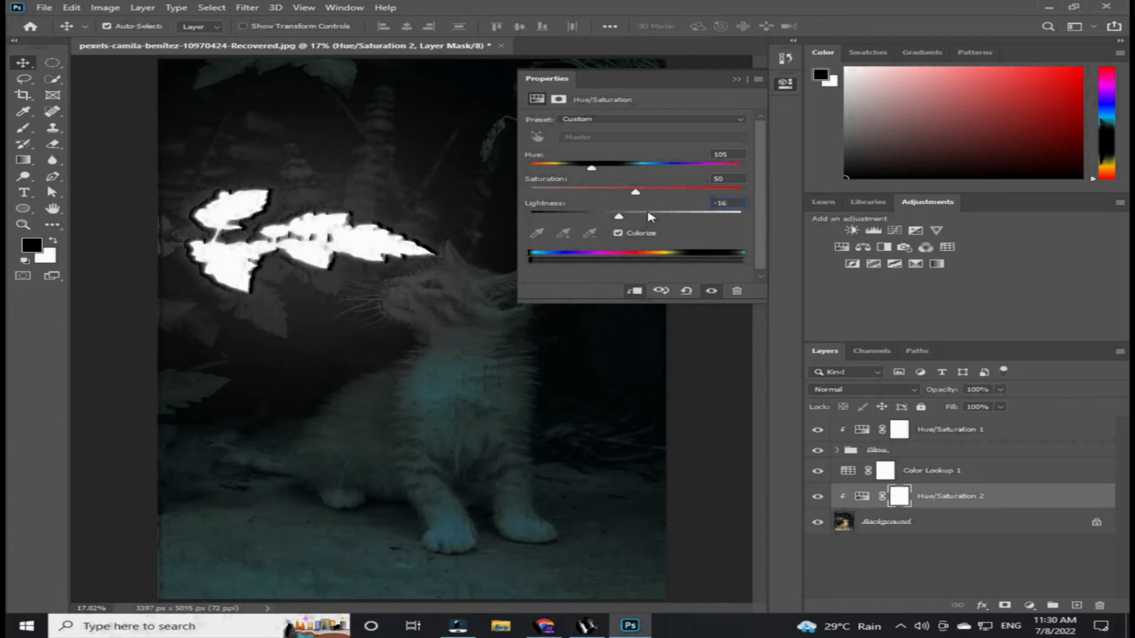
{"action": "left_click_drag", "start_coordinate": [649, 194], "coordinate": [680, 192]}
{"action": "mouse_move", "coordinate": [621, 195]}
{"action": "left_mouse_down"}
{"action": "mouse_move", "coordinate": [612, 193]}
{"action": "mouse_move", "coordinate": [637, 195]}
{"action": "left_mouse_up"}
{"action": "left_click", "coordinate": [735, 80]}
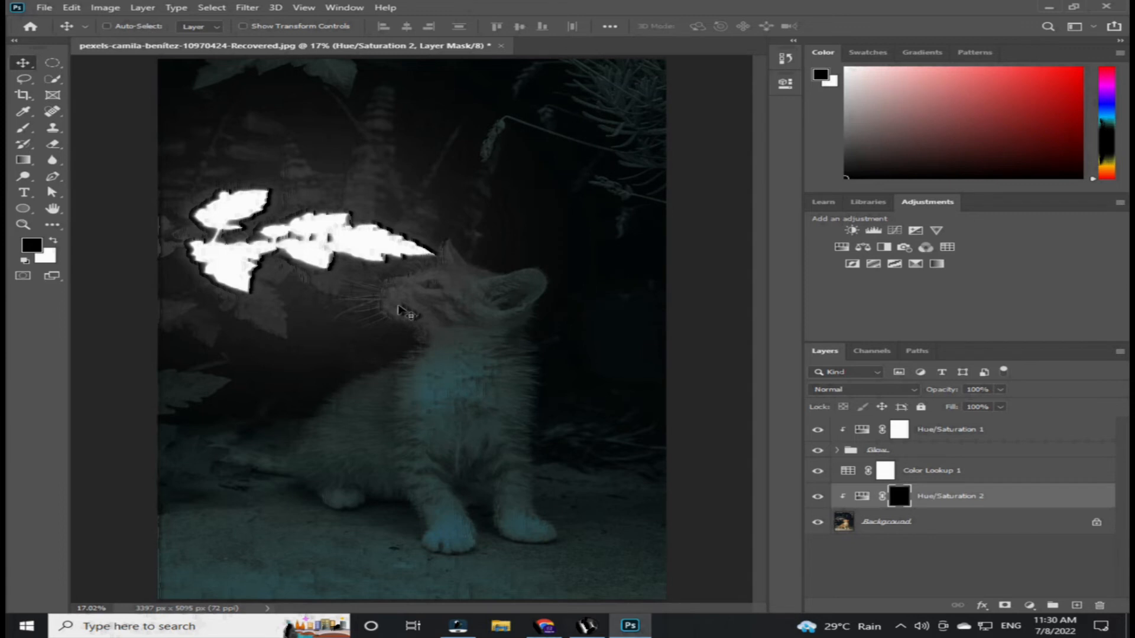
- Paint white at 70% brush opacity on Hue/Saturation 2's mask over the kitten's face
{"action": "key", "text": "b"}
{"action": "key", "text": "bracketleft"}
{"action": "key", "text": "bracketleft"}
{"action": "key", "text": "bracketleft"}
{"action": "key", "text": "bracketleft"}
{"action": "key", "text": "bracketleft"}
{"action": "key", "text": "bracketleft"}
{"action": "key", "text": "bracketleft"}
{"action": "key", "text": "bracketleft"}
{"action": "key", "text": "bracketleft"}
{"action": "key", "text": "bracketleft"}
{"action": "key", "text": "bracketleft"}
{"action": "key", "text": "bracketleft"}
{"action": "key", "text": "bracketleft"}
{"action": "key", "text": "bracketleft"}
{"action": "key", "text": "bracketleft"}
{"action": "key", "text": "bracketleft"}
{"action": "key", "text": "bracketleft"}
{"action": "key", "text": "bracketleft"}
{"action": "key", "text": "bracketleft"}
{"action": "key", "text": "bracketleft"}
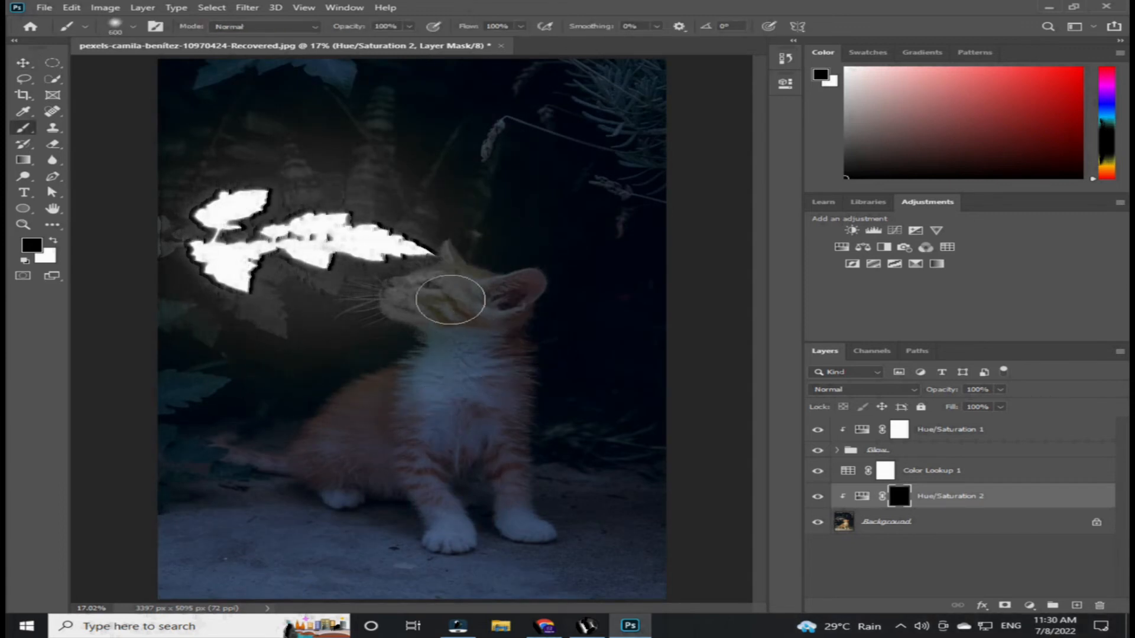
{"action": "left_click", "coordinate": [52, 242]}
{"action": "key", "text": "7"}
{"action": "mouse_move", "coordinate": [411, 281]}
{"action": "left_mouse_down"}
{"action": "mouse_move", "coordinate": [380, 295]}
{"action": "mouse_move", "coordinate": [491, 263]}
{"action": "mouse_move", "coordinate": [415, 287]}
{"action": "mouse_move", "coordinate": [478, 301]}
{"action": "mouse_move", "coordinate": [421, 321]}
{"action": "mouse_move", "coordinate": [404, 362]}
{"action": "mouse_move", "coordinate": [296, 428]}
{"action": "mouse_move", "coordinate": [387, 354]}
{"action": "mouse_move", "coordinate": [318, 409]}
{"action": "mouse_move", "coordinate": [301, 458]}
{"action": "mouse_move", "coordinate": [428, 366]}
{"action": "left_mouse_up"}
- Lower the brush opacity to 29% and paint white on the mask across the kitten's chest
{"action": "left_click", "coordinate": [409, 27]}
{"action": "left_click_drag", "start_coordinate": [408, 41], "coordinate": [376, 43]}
{"action": "mouse_move", "coordinate": [489, 360]}
{"action": "left_mouse_down"}
{"action": "mouse_move", "coordinate": [515, 414]}
{"action": "mouse_move", "coordinate": [487, 415]}
{"action": "mouse_move", "coordinate": [402, 567]}
{"action": "mouse_move", "coordinate": [320, 484]}
{"action": "mouse_move", "coordinate": [415, 442]}
{"action": "mouse_move", "coordinate": [359, 484]}
{"action": "mouse_move", "coordinate": [393, 483]}
{"action": "left_mouse_up"}
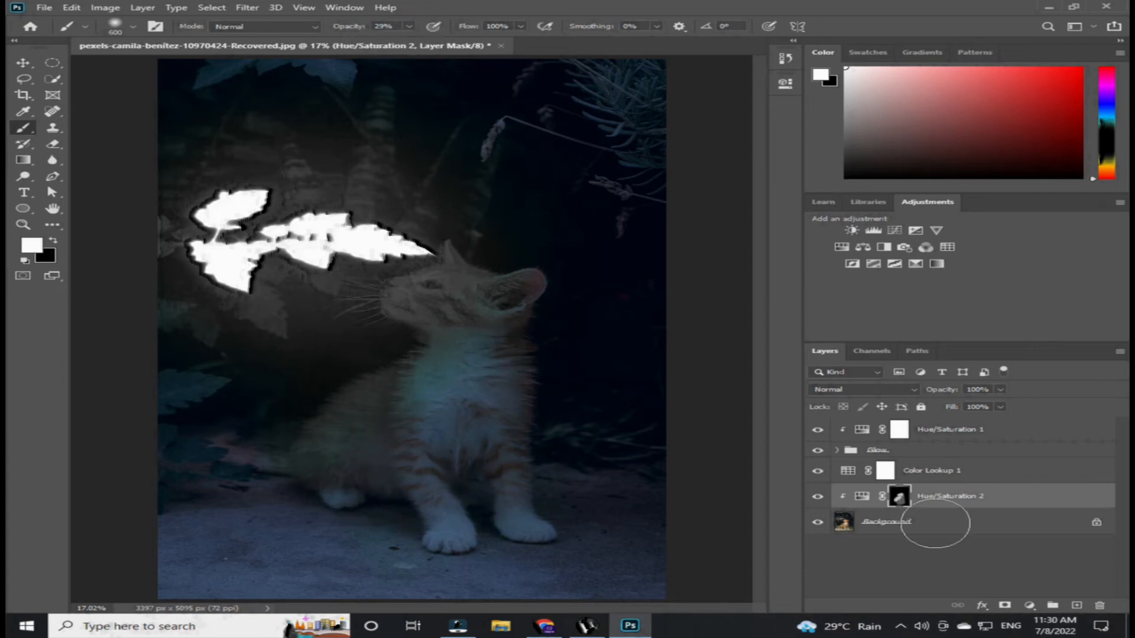
- Add a Levels adjustment layer directly above Background, set its output white level to 148, and invert its mask
{"action": "left_click", "coordinate": [935, 523]}
{"action": "left_click", "coordinate": [873, 229]}
{"action": "left_click_drag", "start_coordinate": [745, 249], "coordinate": [673, 250]}
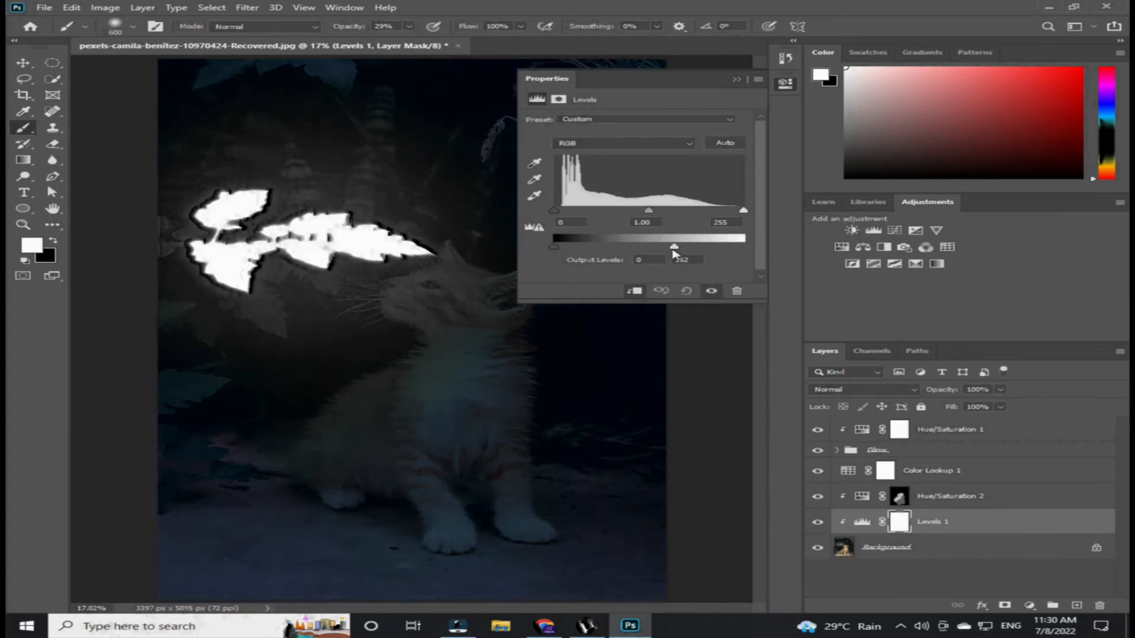
{"action": "left_click", "coordinate": [736, 79]}
{"action": "key", "text": "ctrl+i"}
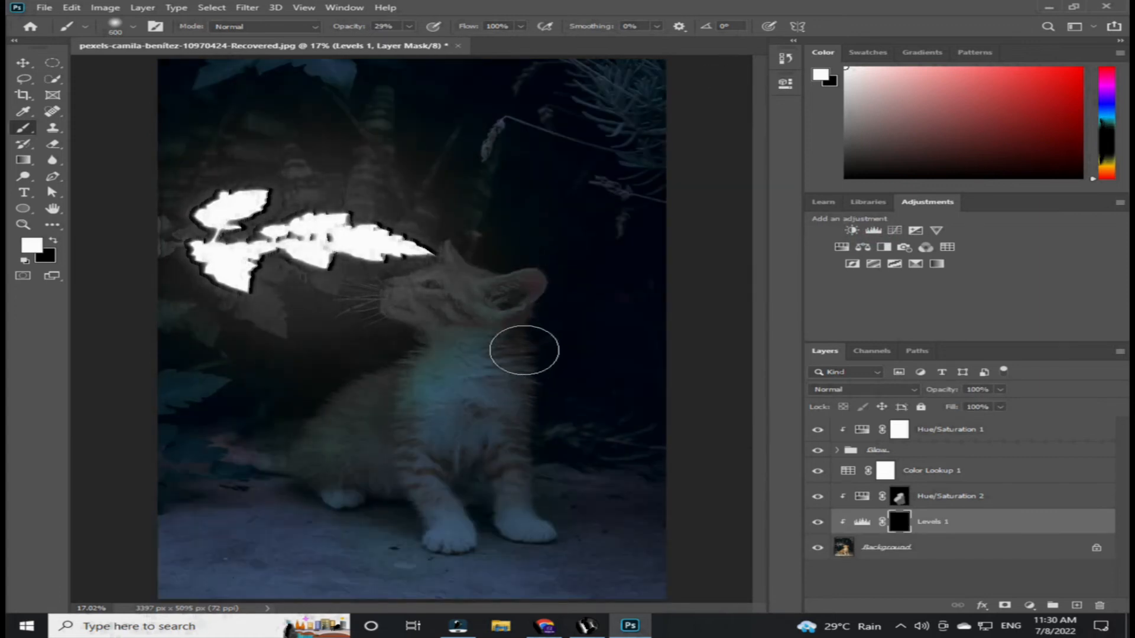
- Set the brush opacity to 52% and paint white on the Levels 1 mask across the kitten's body
{"action": "left_click", "coordinate": [408, 26]}
{"action": "left_click_drag", "start_coordinate": [409, 40], "coordinate": [433, 49]}
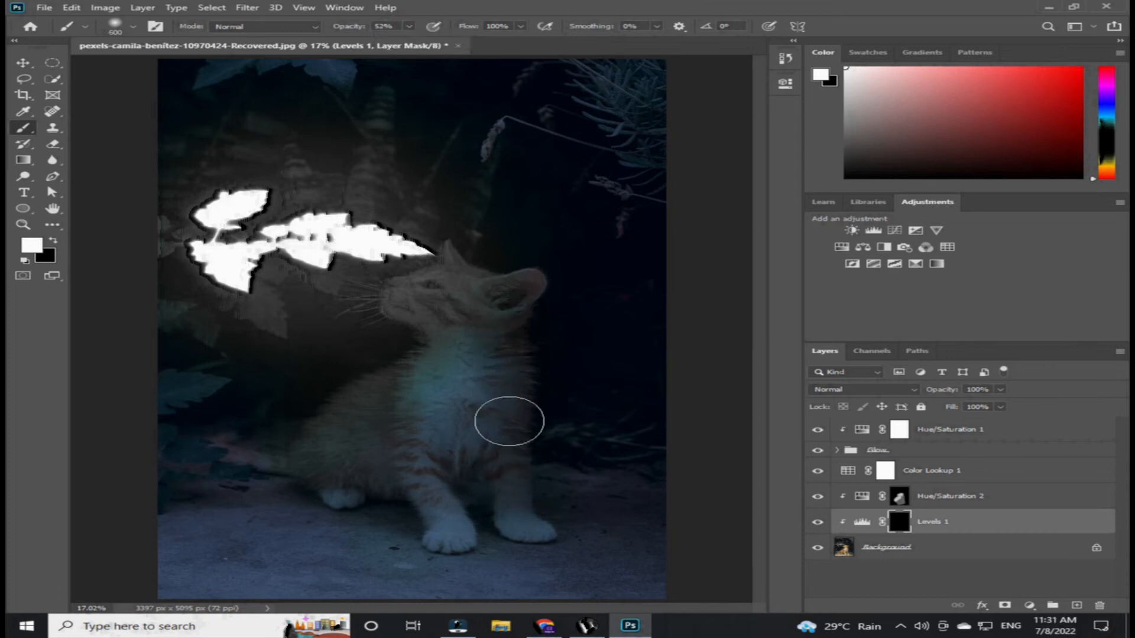
{"action": "mouse_move", "coordinate": [429, 443]}
{"action": "left_mouse_down"}
{"action": "mouse_move", "coordinate": [481, 459]}
{"action": "mouse_move", "coordinate": [520, 271]}
{"action": "mouse_move", "coordinate": [477, 258]}
{"action": "mouse_move", "coordinate": [521, 295]}
{"action": "mouse_move", "coordinate": [367, 466]}
{"action": "mouse_move", "coordinate": [449, 426]}
{"action": "mouse_move", "coordinate": [396, 446]}
{"action": "mouse_move", "coordinate": [487, 356]}
{"action": "mouse_move", "coordinate": [475, 339]}
{"action": "mouse_move", "coordinate": [503, 569]}
{"action": "left_mouse_up"}
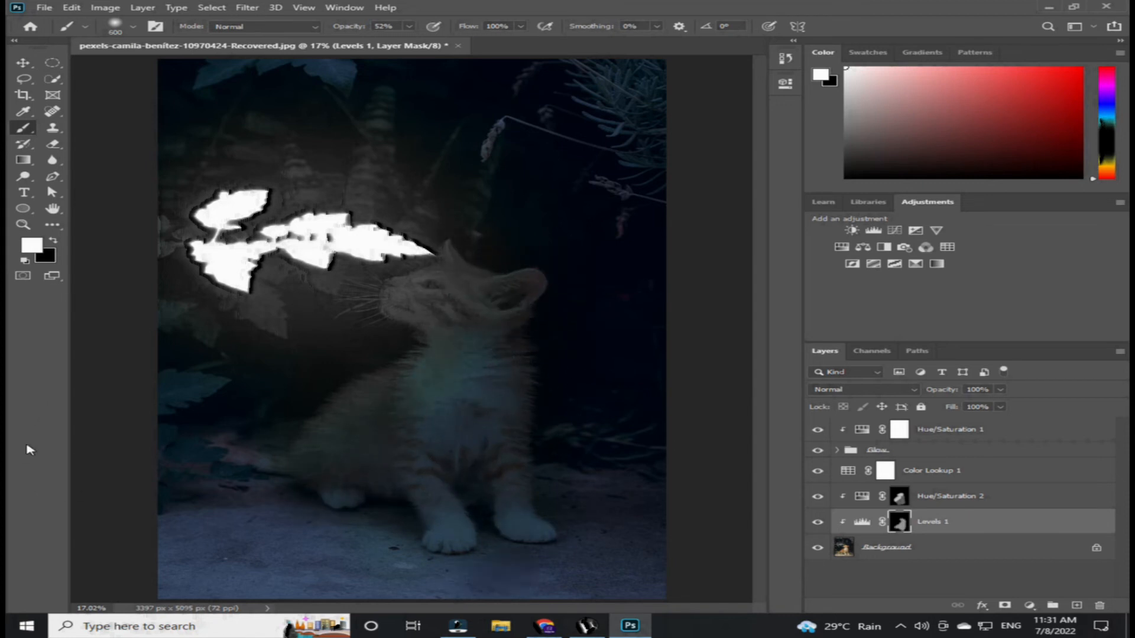
- Paint white on Hue/Saturation 2's mask over the kitten's chest
{"action": "left_click", "coordinate": [930, 497]}
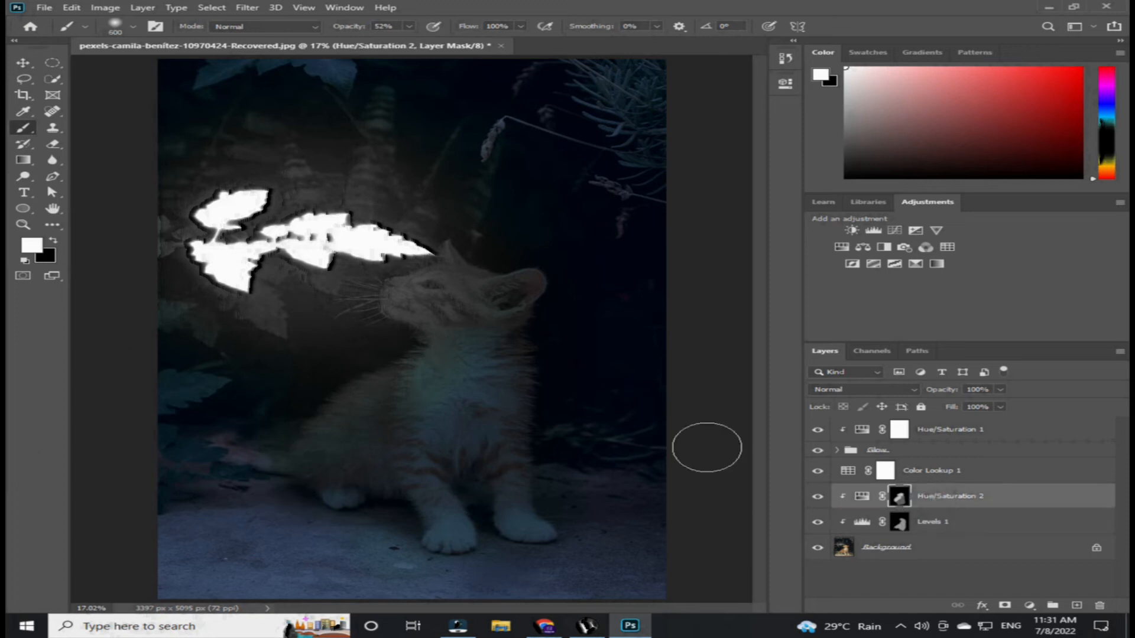
{"action": "mouse_move", "coordinate": [396, 372]}
{"action": "left_mouse_down"}
{"action": "mouse_move", "coordinate": [256, 458]}
{"action": "mouse_move", "coordinate": [216, 445]}
{"action": "mouse_move", "coordinate": [393, 414]}
{"action": "mouse_move", "coordinate": [431, 350]}
{"action": "mouse_move", "coordinate": [440, 297]}
{"action": "mouse_move", "coordinate": [460, 378]}
{"action": "mouse_move", "coordinate": [384, 446]}
{"action": "left_mouse_up"}
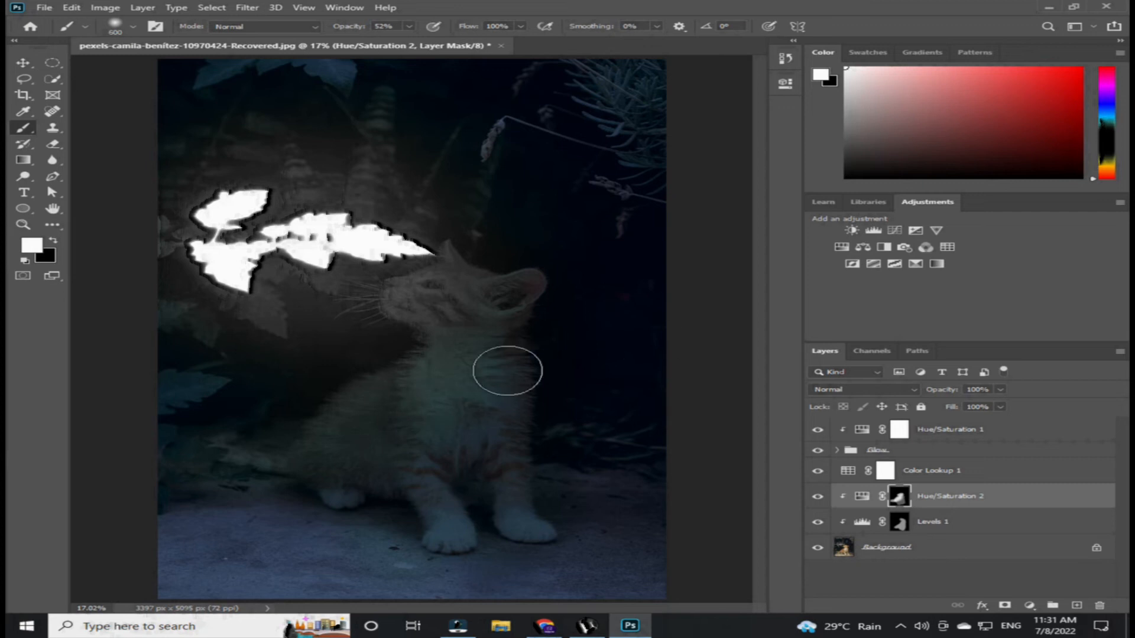
- Add a Curves adjustment layer above Background, pull its white point inward to brighten, and invert its mask
{"action": "left_click", "coordinate": [922, 547]}
{"action": "left_click", "coordinate": [894, 230]}
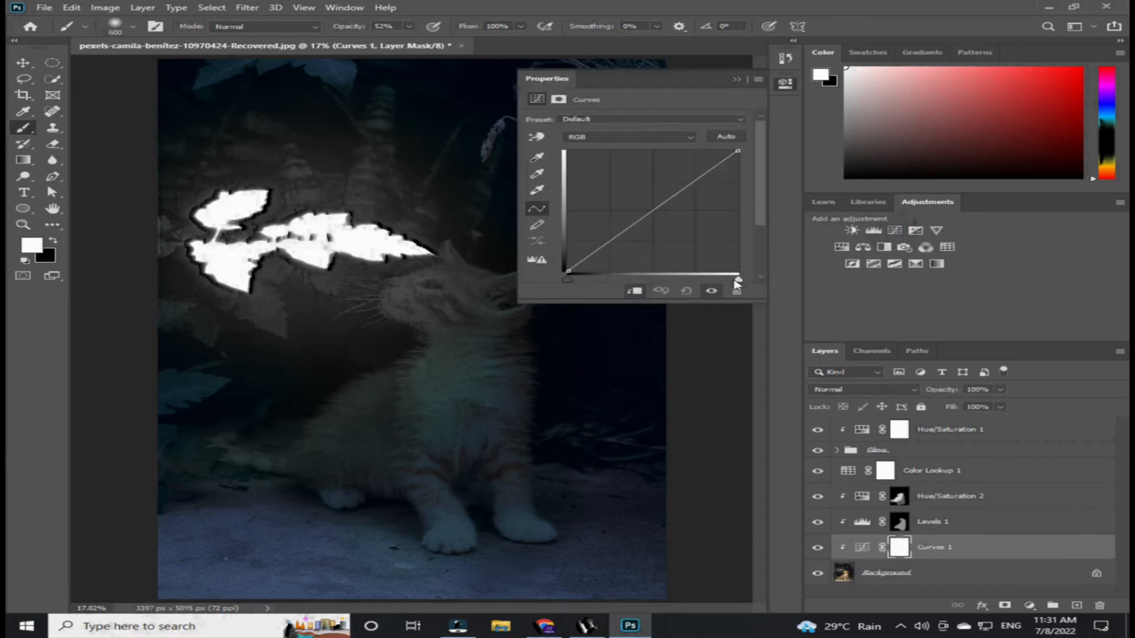
{"action": "left_click_drag", "start_coordinate": [722, 279], "coordinate": [671, 279]}
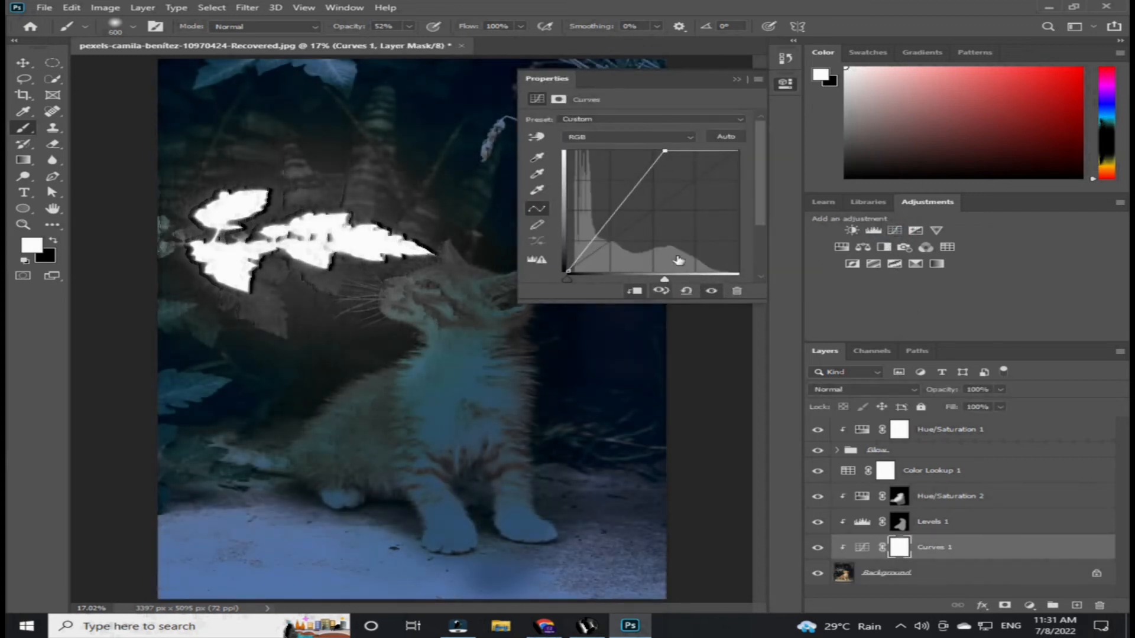
{"action": "left_click", "coordinate": [736, 78]}
{"action": "key", "text": "ctrl+i"}
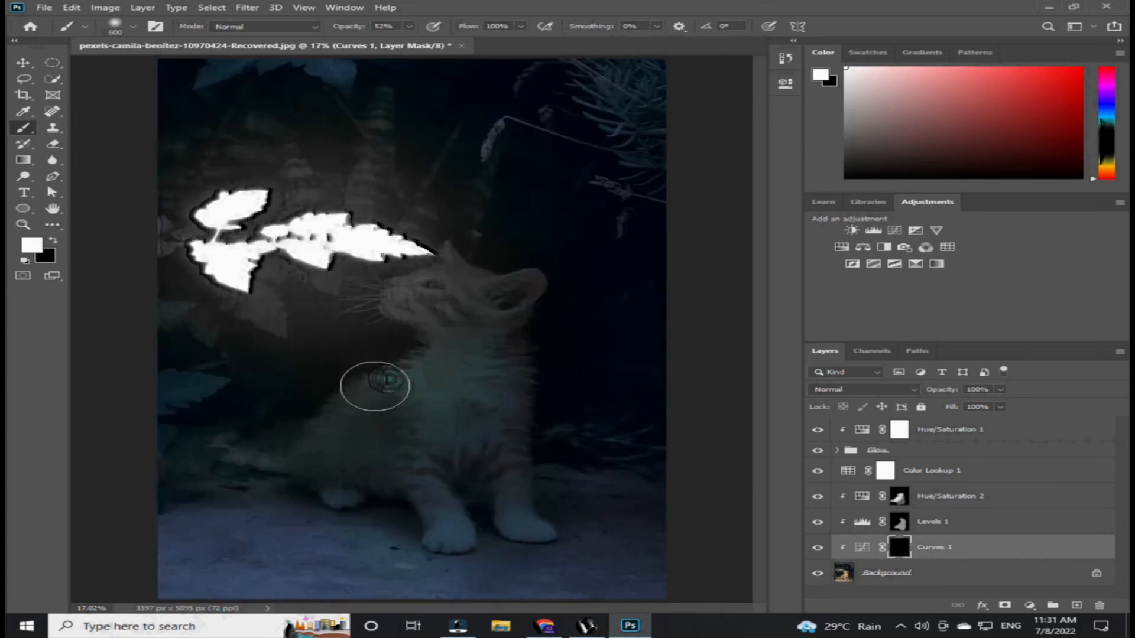
- Paint white on the Curves 1 mask over the kitten's body and the lower-left foliage
{"action": "mouse_move", "coordinate": [316, 428]}
{"action": "left_mouse_down"}
{"action": "mouse_move", "coordinate": [375, 399]}
{"action": "mouse_move", "coordinate": [433, 331]}
{"action": "mouse_move", "coordinate": [402, 285]}
{"action": "mouse_move", "coordinate": [425, 314]}
{"action": "mouse_move", "coordinate": [433, 257]}
{"action": "mouse_move", "coordinate": [439, 320]}
{"action": "mouse_move", "coordinate": [466, 298]}
{"action": "left_mouse_up"}
{"action": "mouse_move", "coordinate": [418, 400]}
{"action": "left_mouse_down"}
{"action": "mouse_move", "coordinate": [310, 463]}
{"action": "mouse_move", "coordinate": [198, 461]}
{"action": "left_mouse_up"}
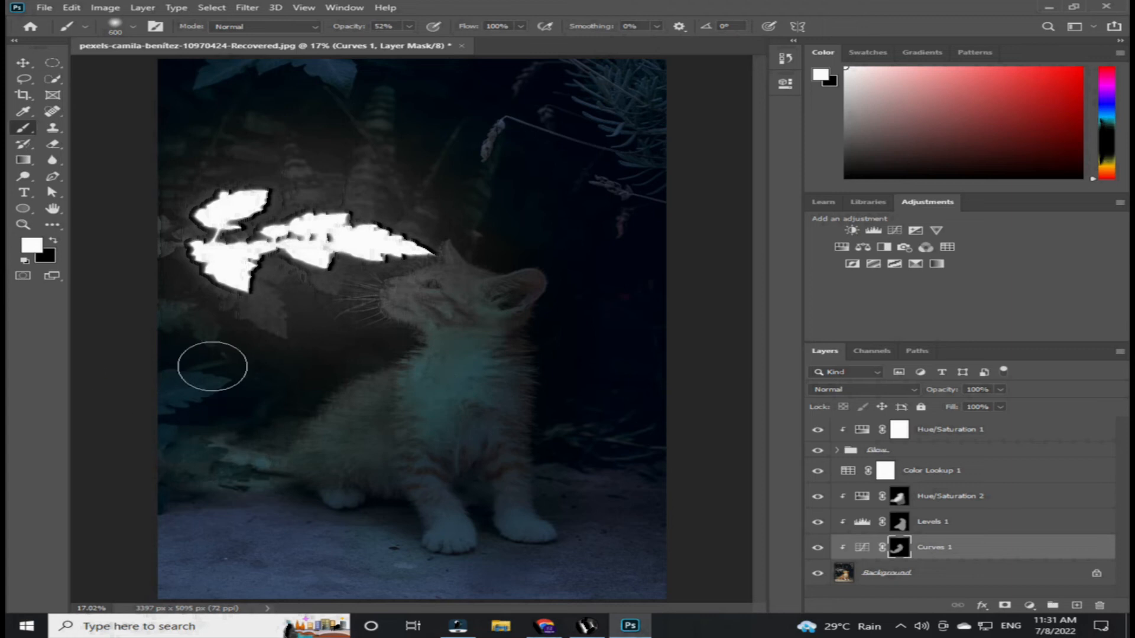
- Enlarge the brush to 1000 px and paint on Hue/Saturation 2's mask near the lower right corner
{"action": "left_click", "coordinate": [946, 497]}
{"action": "key", "text": "bracketright"}
{"action": "key", "text": "bracketright"}
{"action": "key", "text": "bracketright"}
{"action": "key", "text": "bracketright"}
{"action": "mouse_move", "coordinate": [640, 510]}
{"action": "left_mouse_down"}
{"action": "mouse_move", "coordinate": [599, 490]}
{"action": "mouse_move", "coordinate": [664, 526]}
{"action": "mouse_move", "coordinate": [598, 550]}
{"action": "mouse_move", "coordinate": [325, 595]}
{"action": "mouse_move", "coordinate": [410, 569]}
{"action": "mouse_move", "coordinate": [303, 524]}
{"action": "mouse_move", "coordinate": [155, 552]}
{"action": "mouse_move", "coordinate": [331, 572]}
{"action": "mouse_move", "coordinate": [475, 540]}
{"action": "mouse_move", "coordinate": [555, 567]}
{"action": "mouse_move", "coordinate": [664, 544]}
{"action": "left_mouse_up"}
{"action": "key", "text": "bracketleft"}
{"action": "key", "text": "bracketleft"}
{"action": "key", "text": "bracketleft"}
{"action": "key", "text": "bracketleft"}
{"action": "key", "text": "bracketleft"}
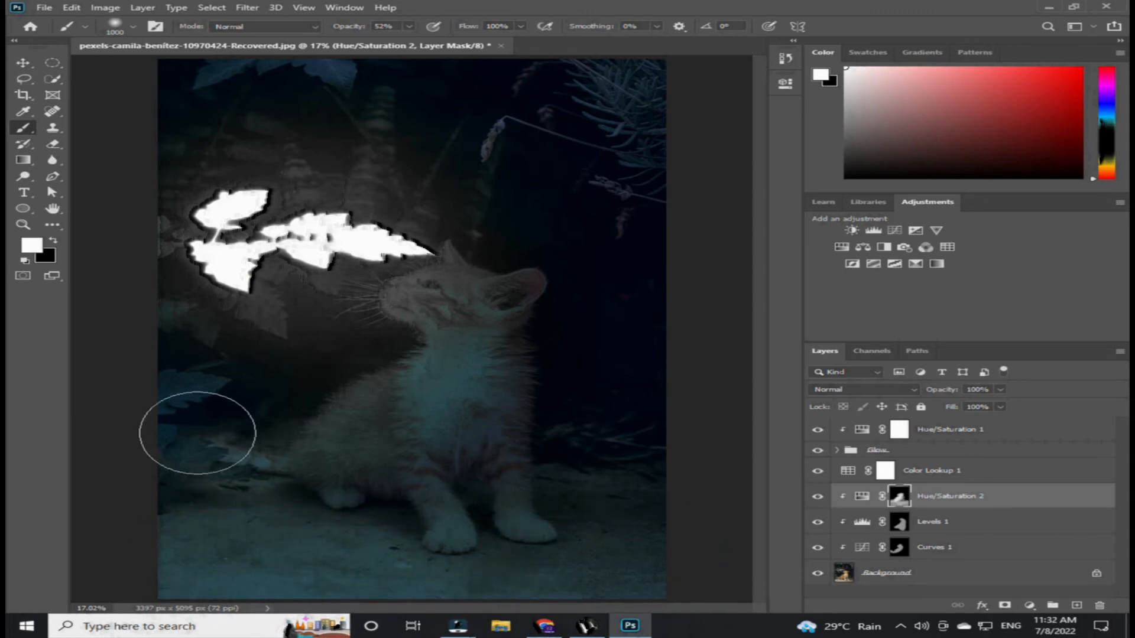
- Shrink the brush to 700 px and set its opacity to 15% with Curves 1 selected
{"action": "left_click", "coordinate": [937, 520]}
{"action": "key", "text": "bracketleft"}
{"action": "key", "text": "bracketleft"}
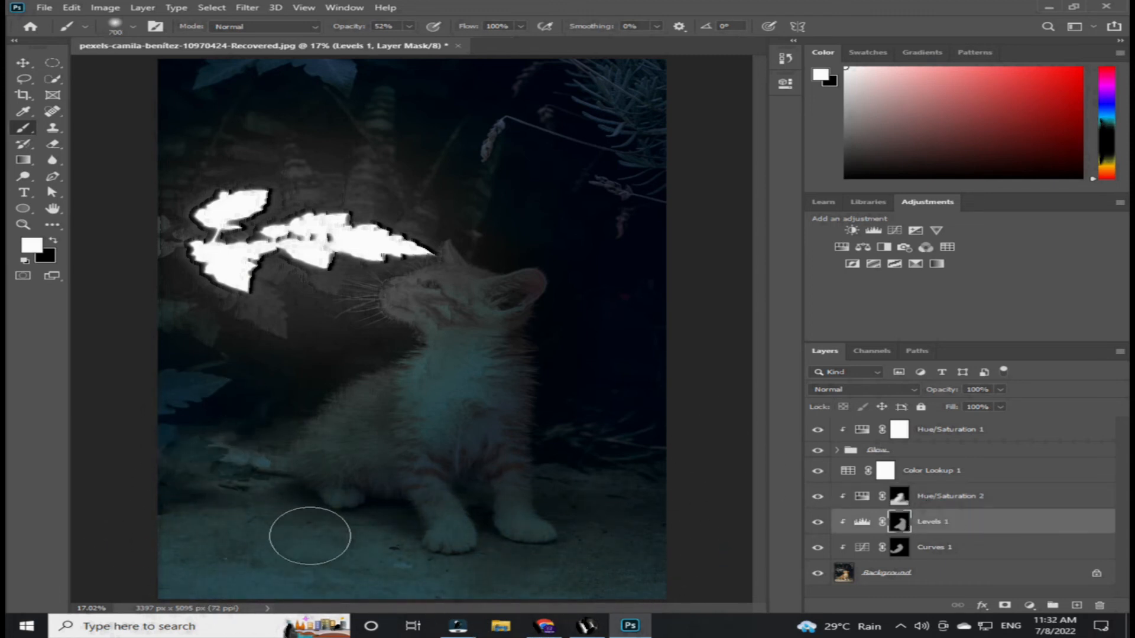
{"action": "left_click", "coordinate": [922, 546]}
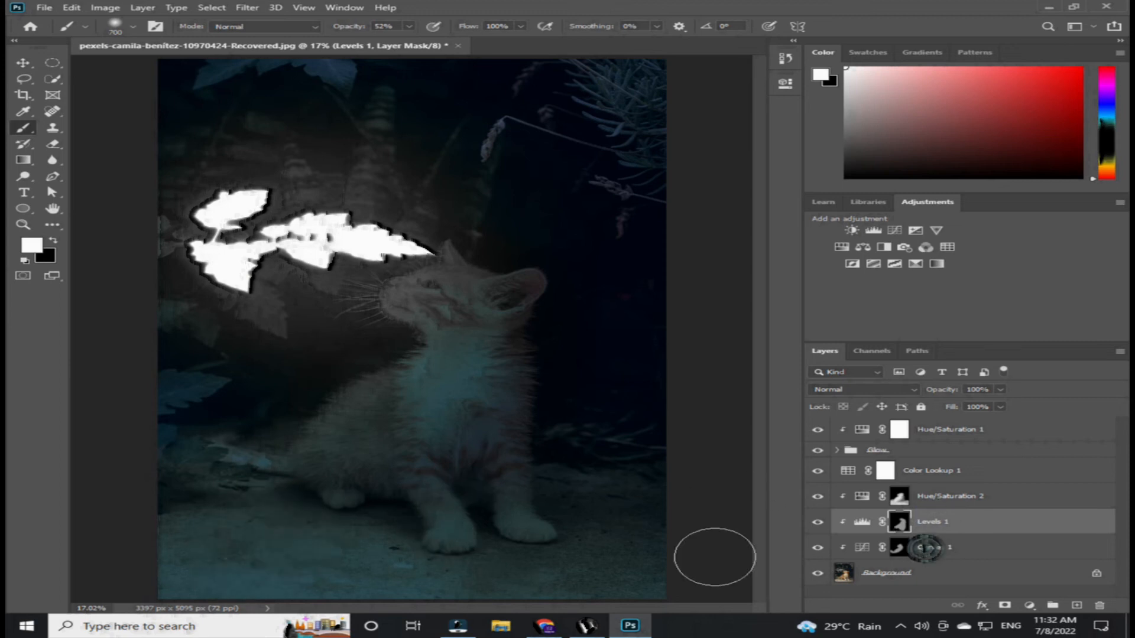
{"action": "left_click", "coordinate": [409, 26]}
{"action": "left_click", "coordinate": [379, 40]}
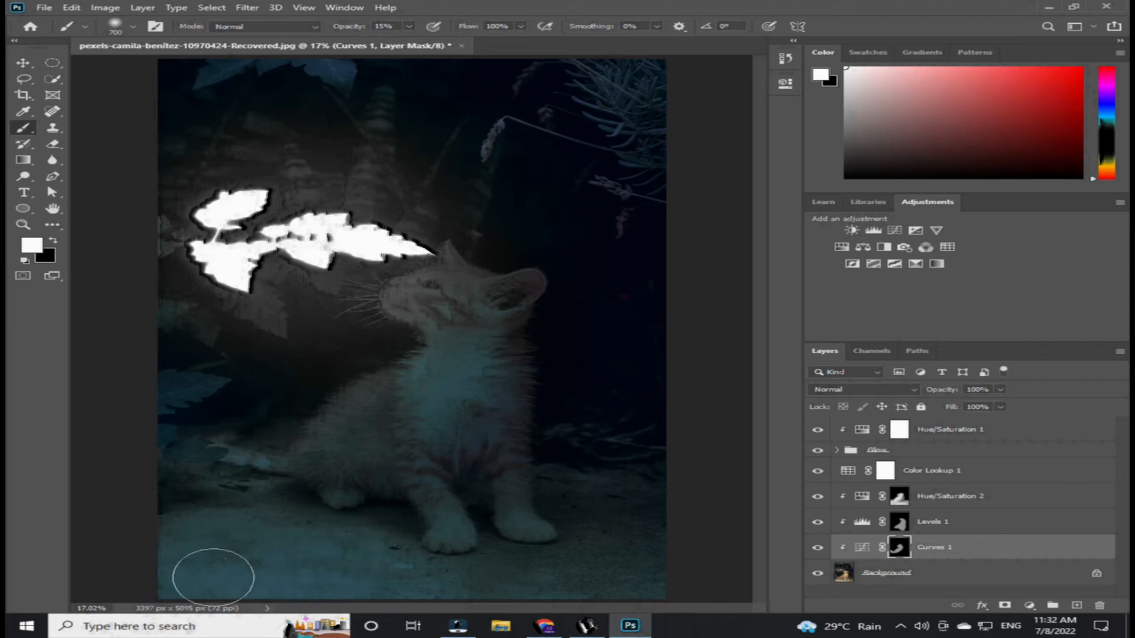
- Select Hue/Saturation 2's mask and raise the brush opacity to 58%
{"action": "left_click", "coordinate": [939, 503]}
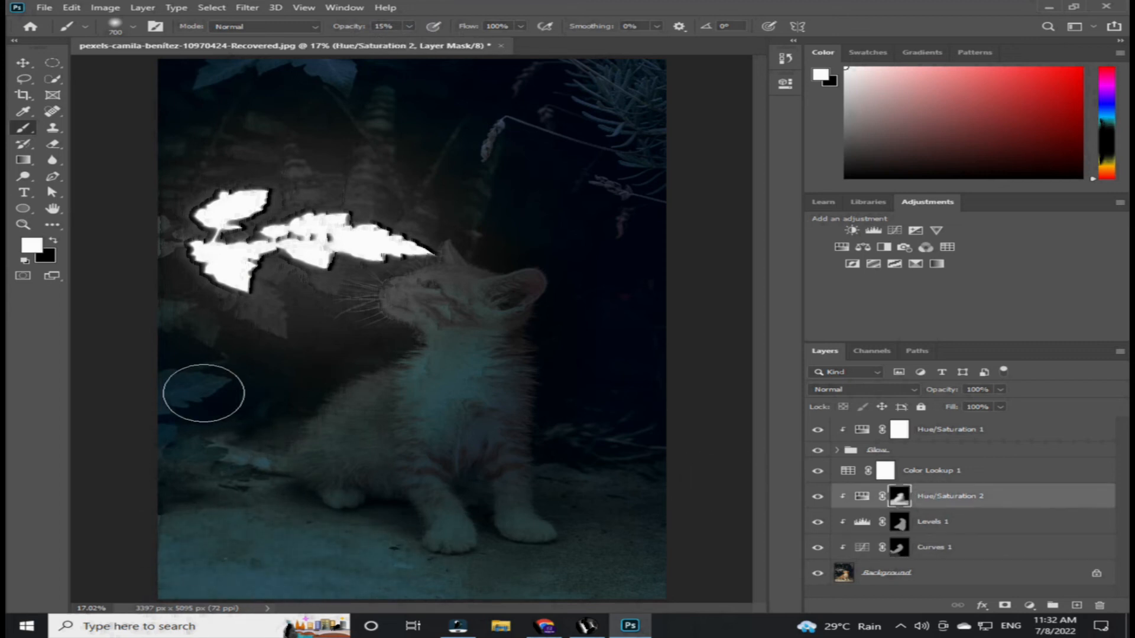
{"action": "key", "text": "5"}
{"action": "key", "text": "8"}
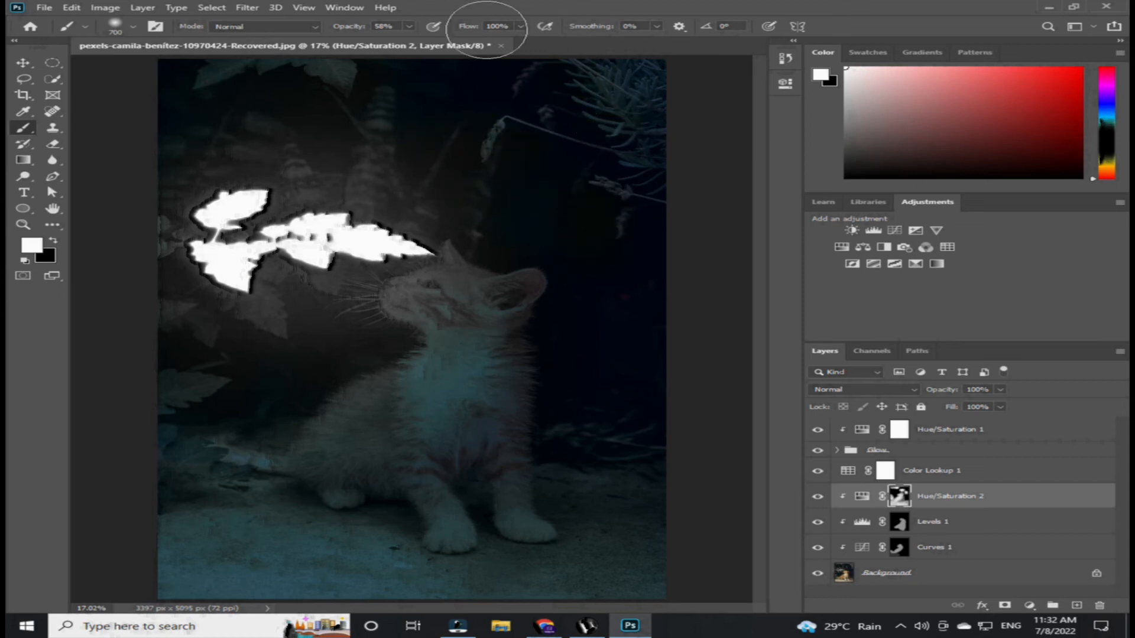
- Dab white onto the Curves 1 mask over the plants in the upper part of the photo
{"action": "left_click", "coordinate": [972, 552]}
{"action": "left_click", "coordinate": [484, 156]}
{"action": "left_click", "coordinate": [592, 99]}
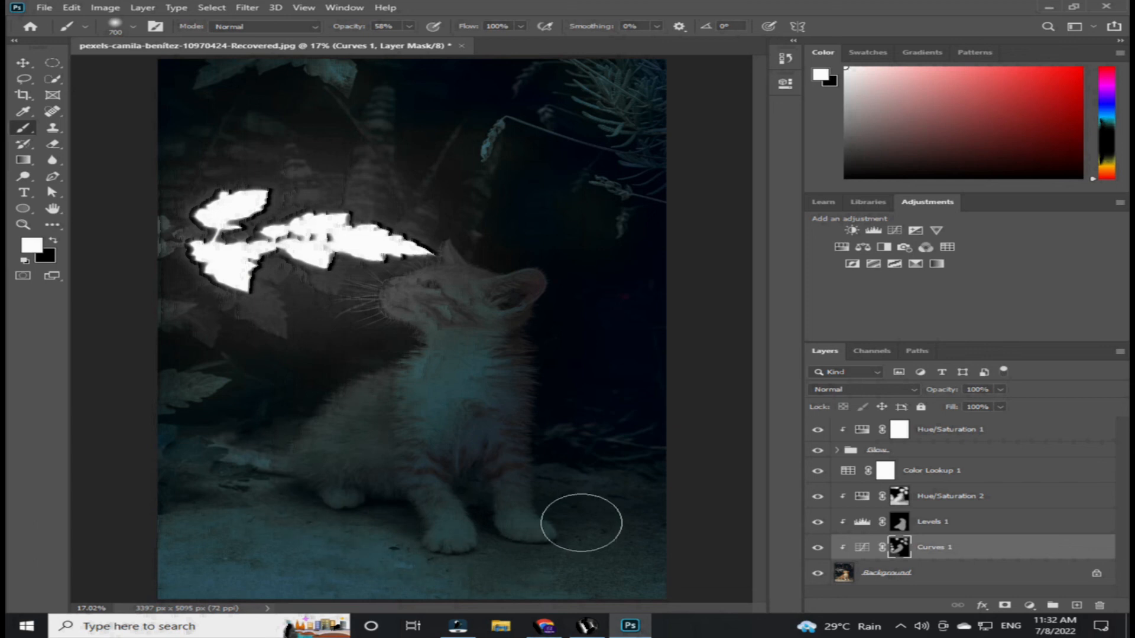
- Select the top layer and stamp all visible layers into a new merged layer
{"action": "key", "text": "v"}
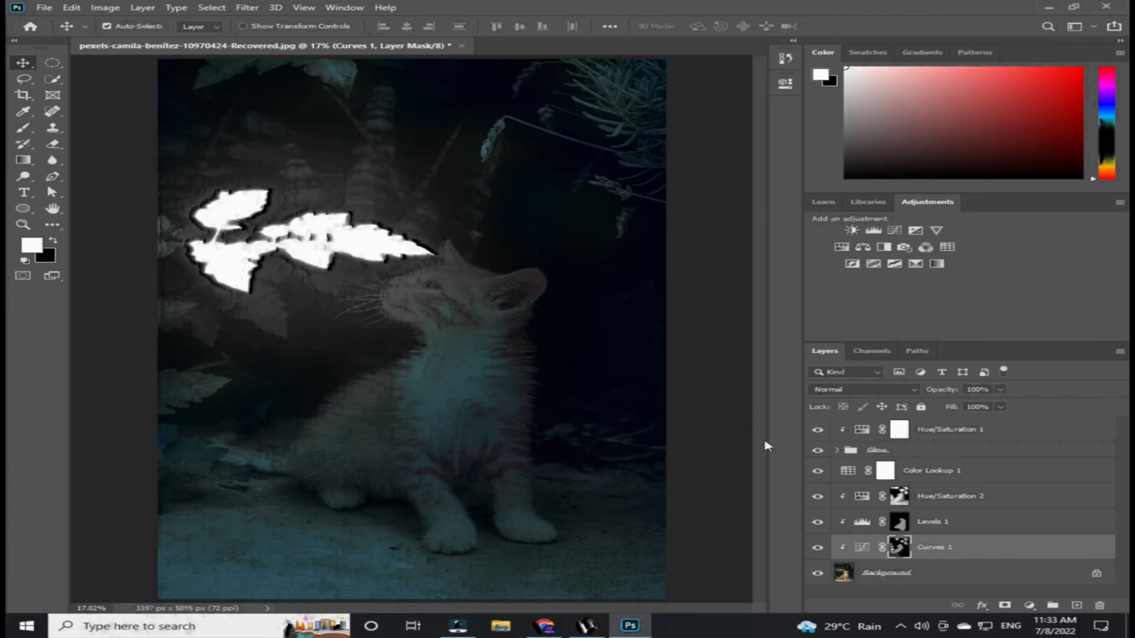
{"action": "left_click", "coordinate": [937, 573]}
{"action": "left_click", "coordinate": [945, 435]}
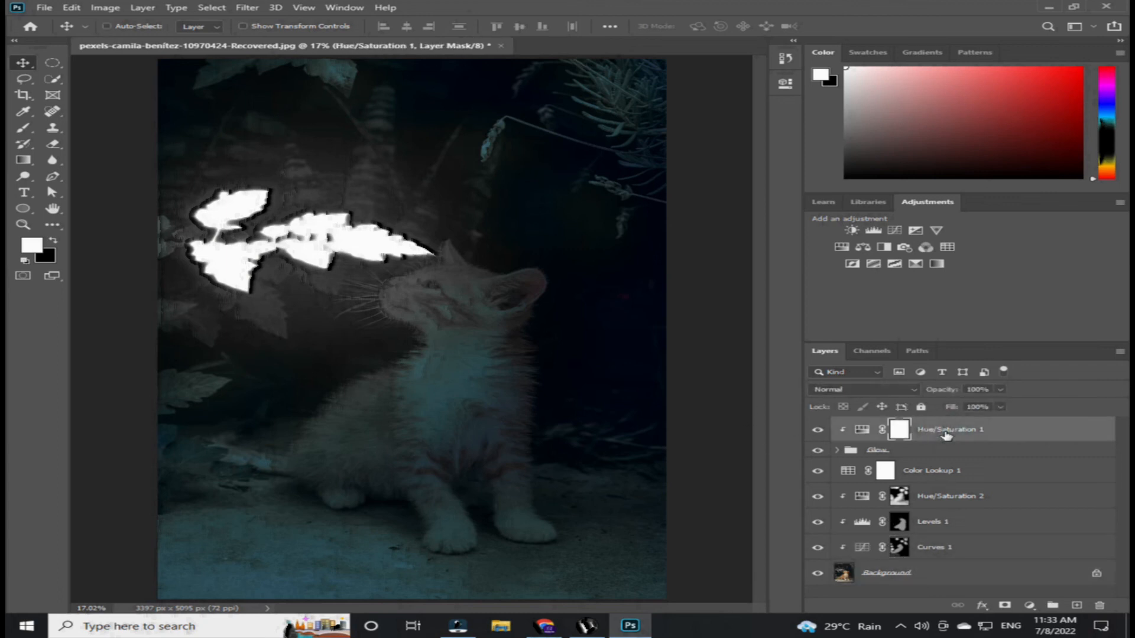
{"action": "key", "text": "ctrl+shift+alt+e"}
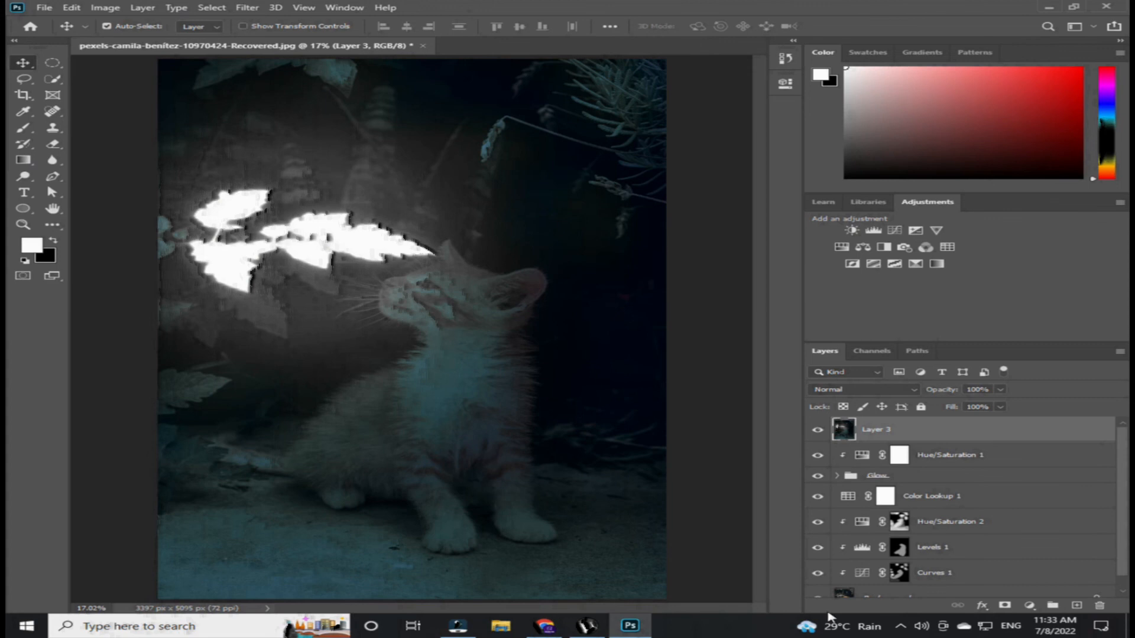
- Open the Camera Raw Filter on the stamped layer and set Tint to -37 and Contrast to +32
{"action": "left_click", "coordinate": [249, 8]}
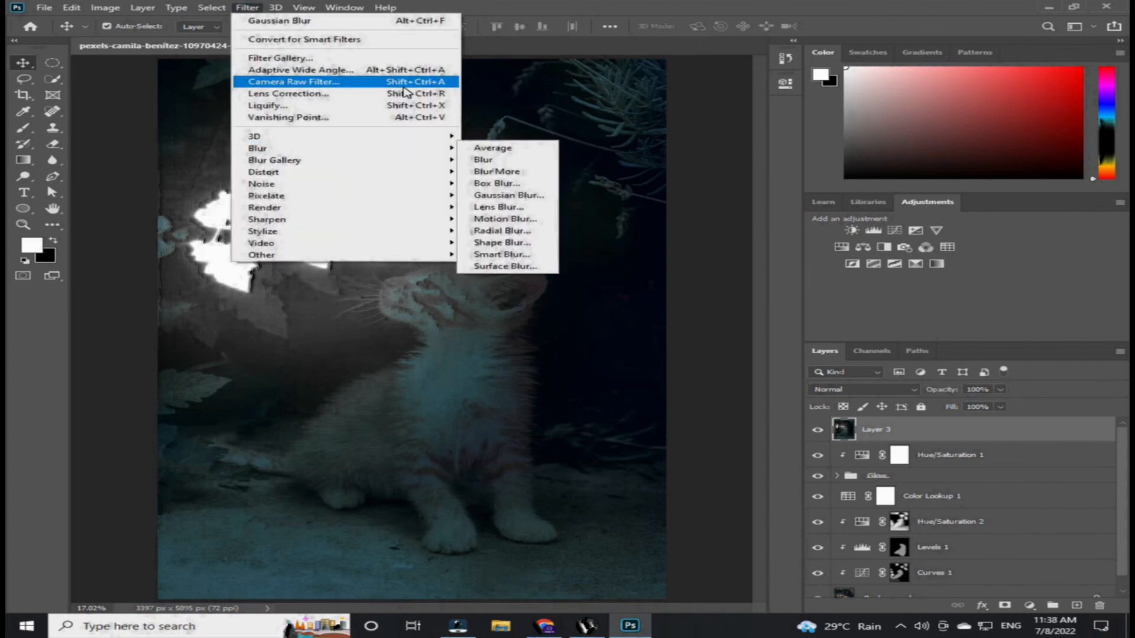
{"action": "left_click", "coordinate": [405, 92]}
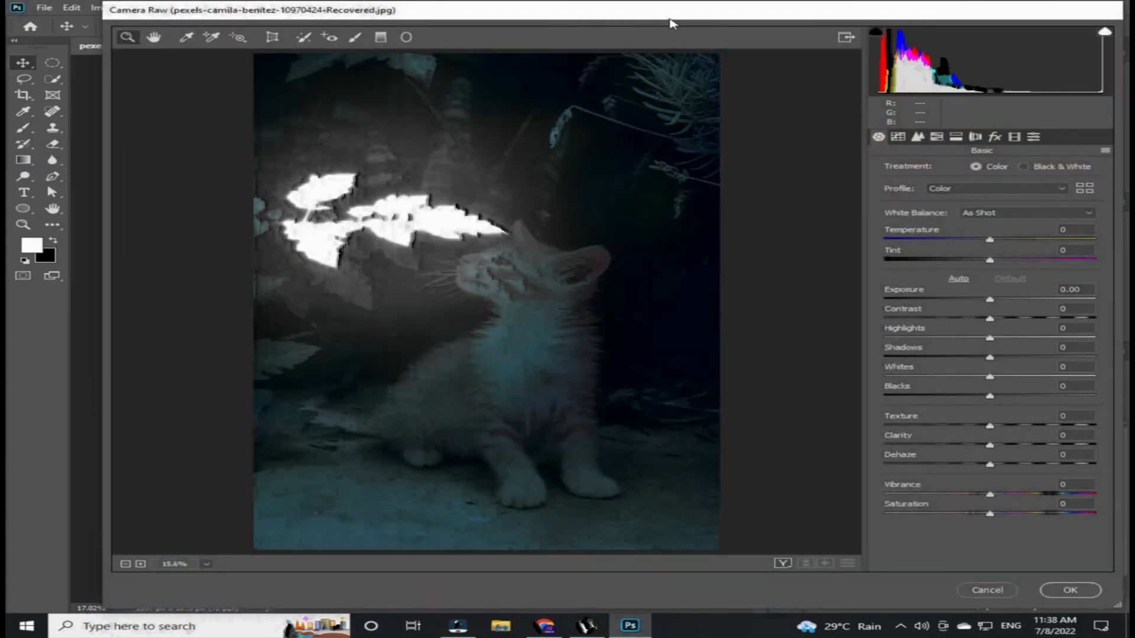
{"action": "left_click_drag", "start_coordinate": [671, 24], "coordinate": [632, 26]}
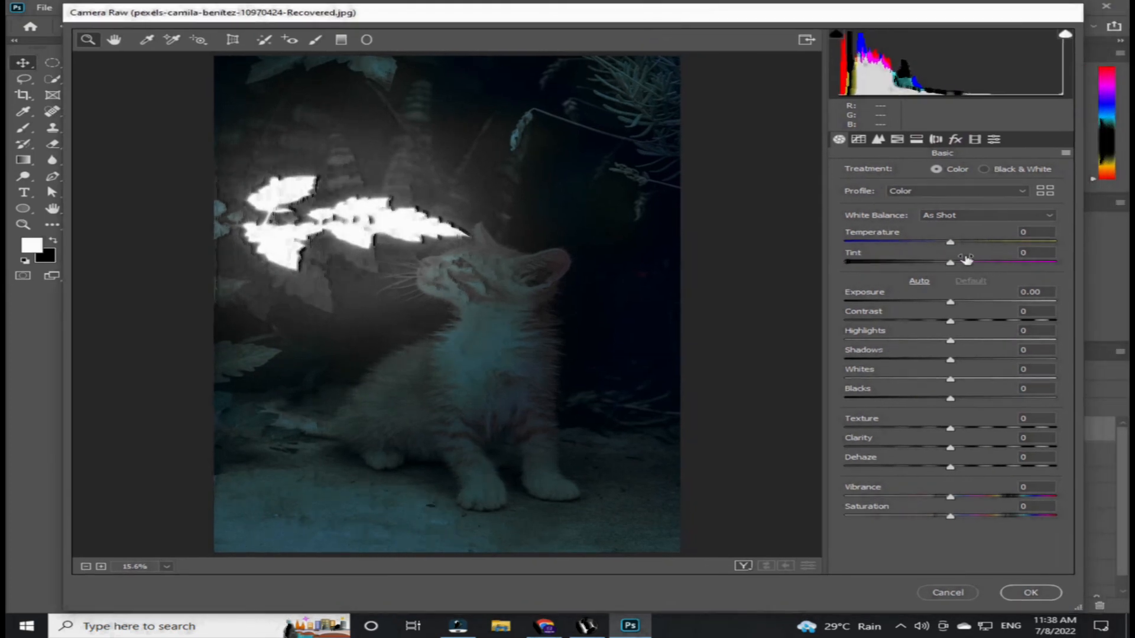
{"action": "left_click_drag", "start_coordinate": [950, 263], "coordinate": [911, 263]}
{"action": "left_click", "coordinate": [948, 307]}
{"action": "left_click_drag", "start_coordinate": [949, 307], "coordinate": [980, 307]}
- Set Highlights -54, Shadows +31, Blacks -33, Texture +33, Clarity +53 and Dehaze -7, then apply the filter
{"action": "left_click", "coordinate": [951, 344]}
{"action": "left_click_drag", "start_coordinate": [950, 344], "coordinate": [984, 360]}
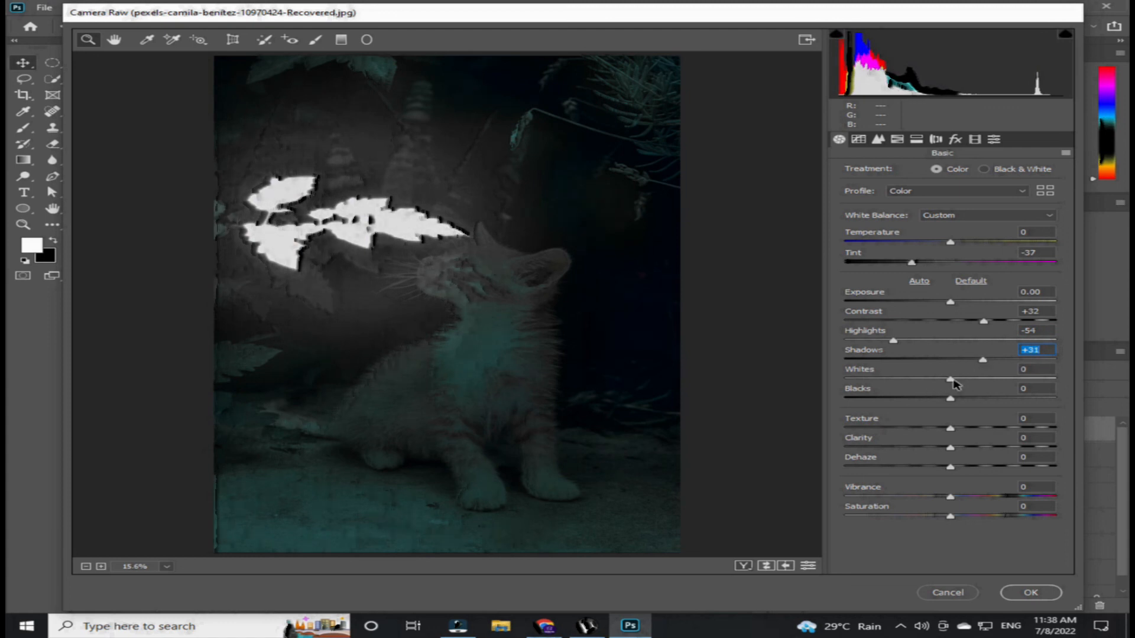
{"action": "left_click_drag", "start_coordinate": [950, 398], "coordinate": [949, 465]}
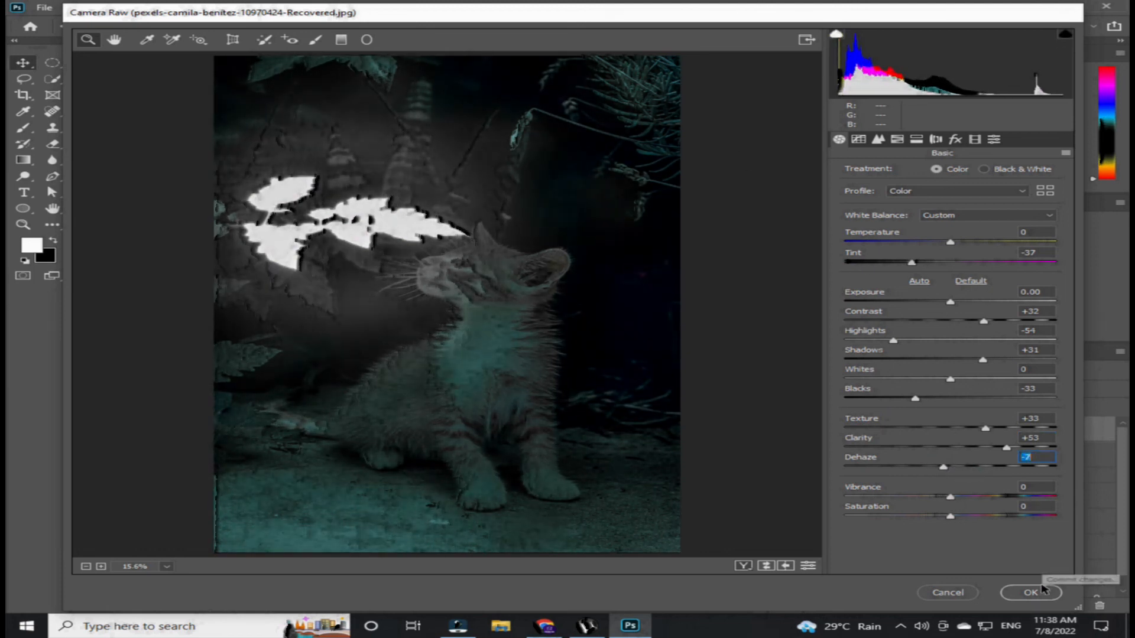
{"action": "left_click", "coordinate": [1030, 592]}
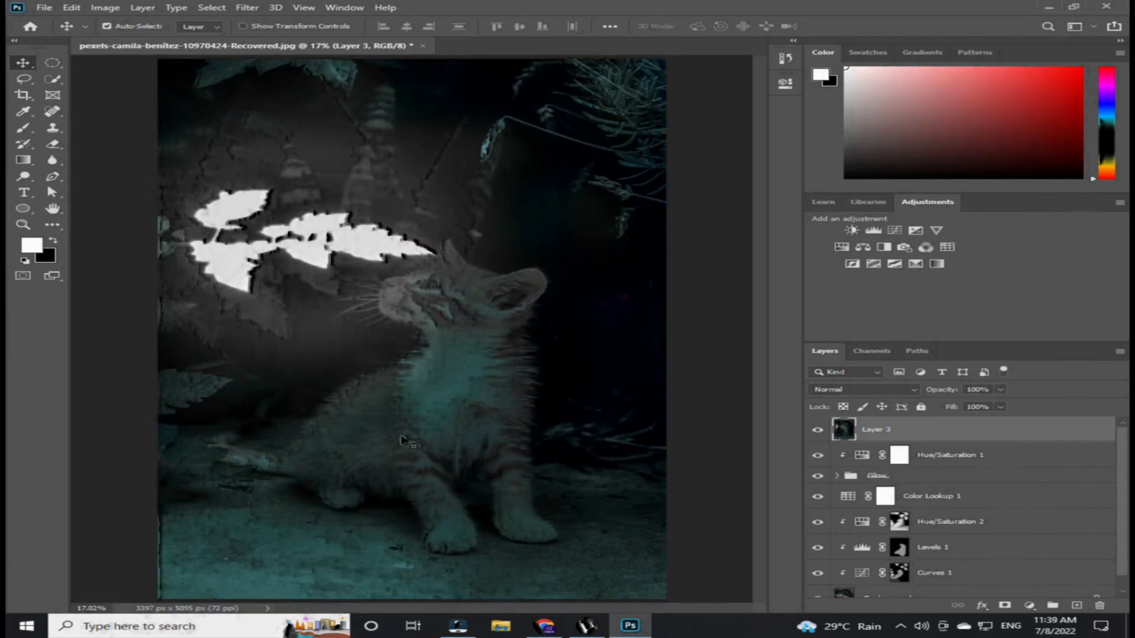
- Compare the edit with the original photo by toggling the Background layer's solo visibility
{"action": "key", "text": "ctrl+minus"}
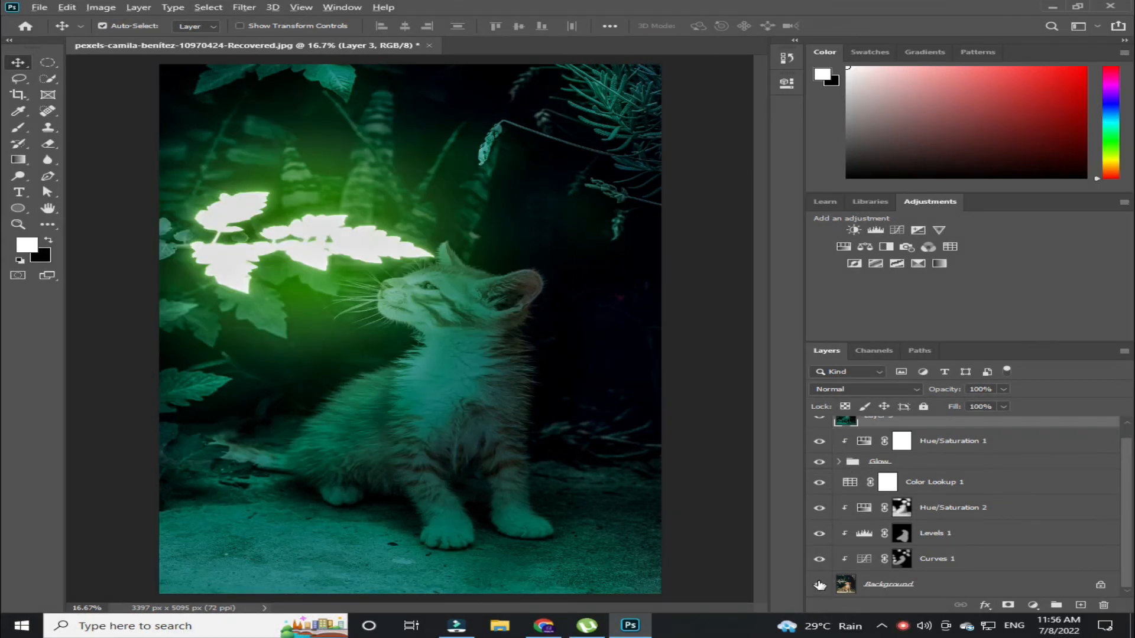
{"action": "left_click", "coordinate": [819, 585], "text": "alt"}
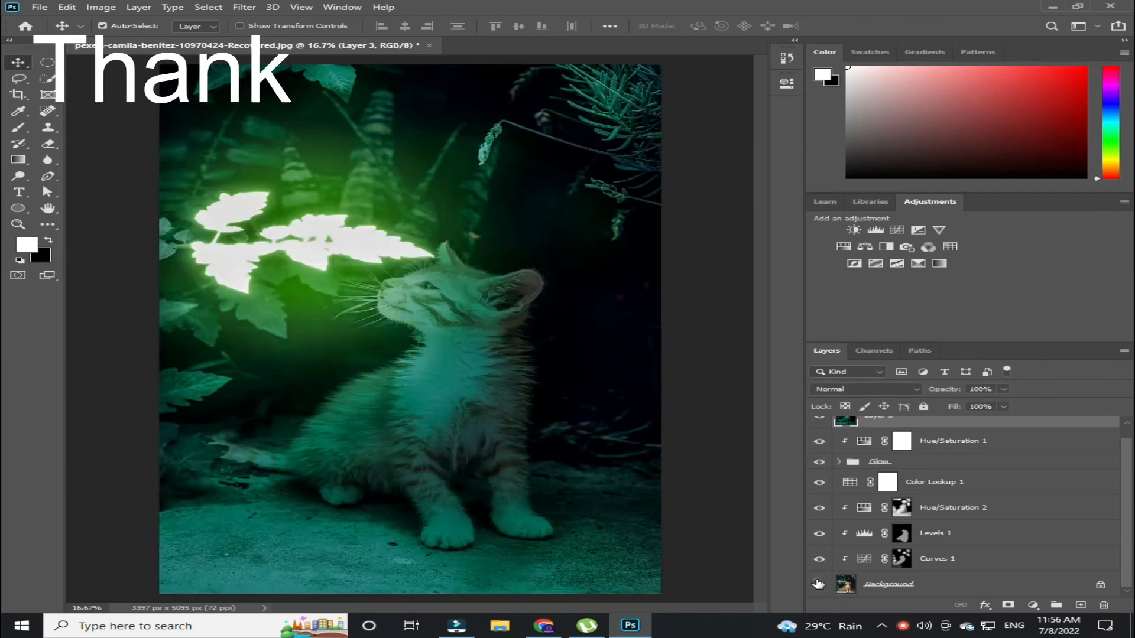
{"action": "left_click", "coordinate": [819, 585], "text": "alt"}
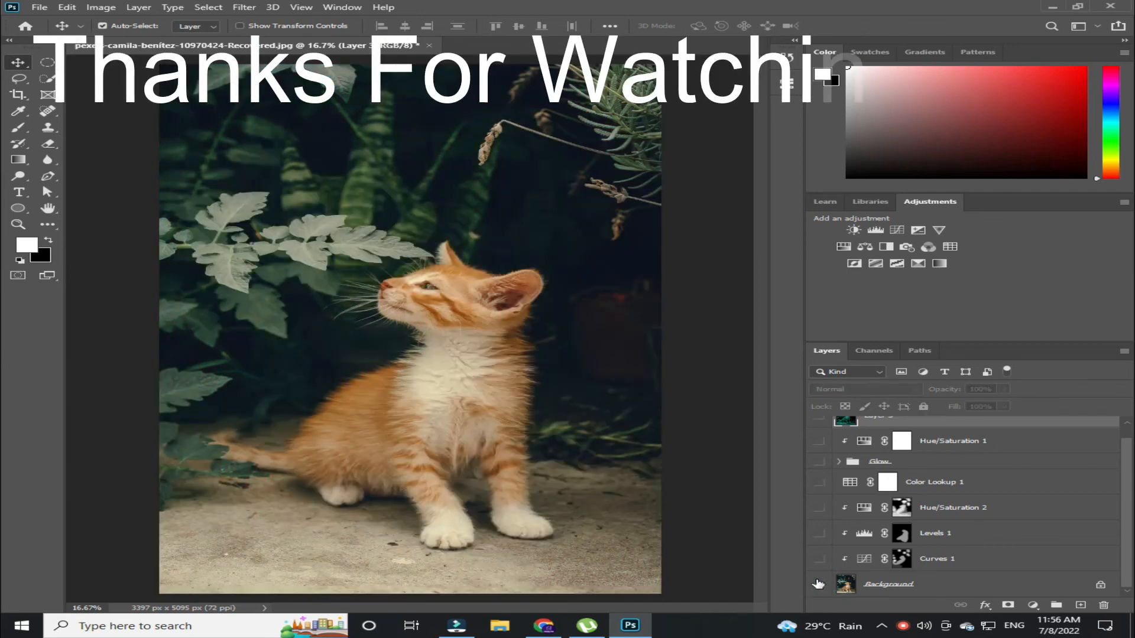
{"action": "left_click", "coordinate": [820, 585], "text": "alt"}
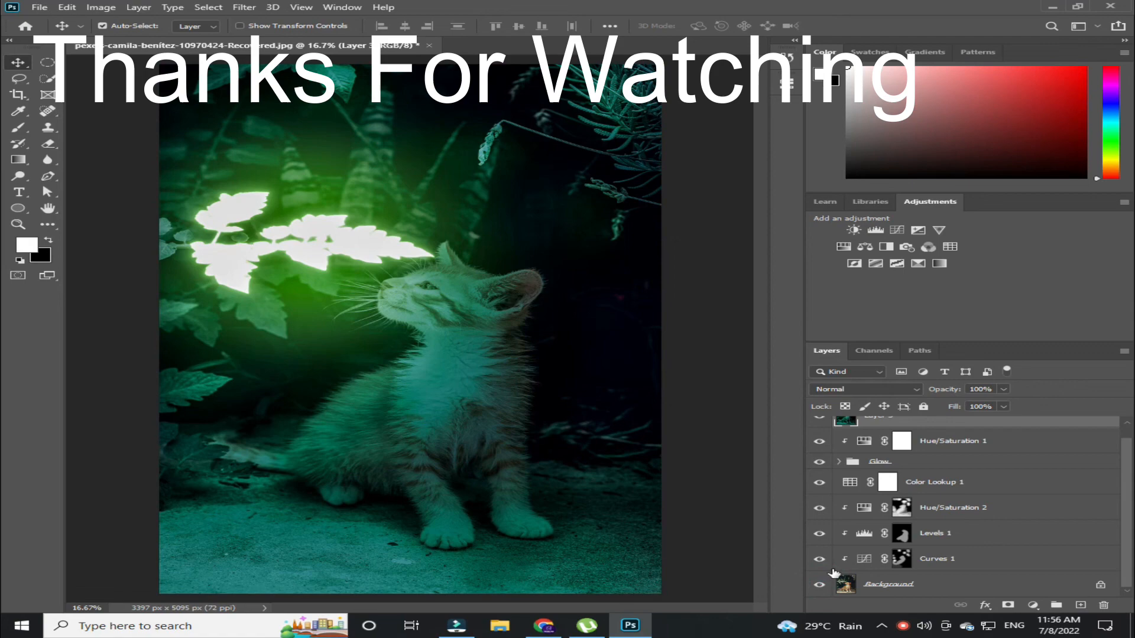